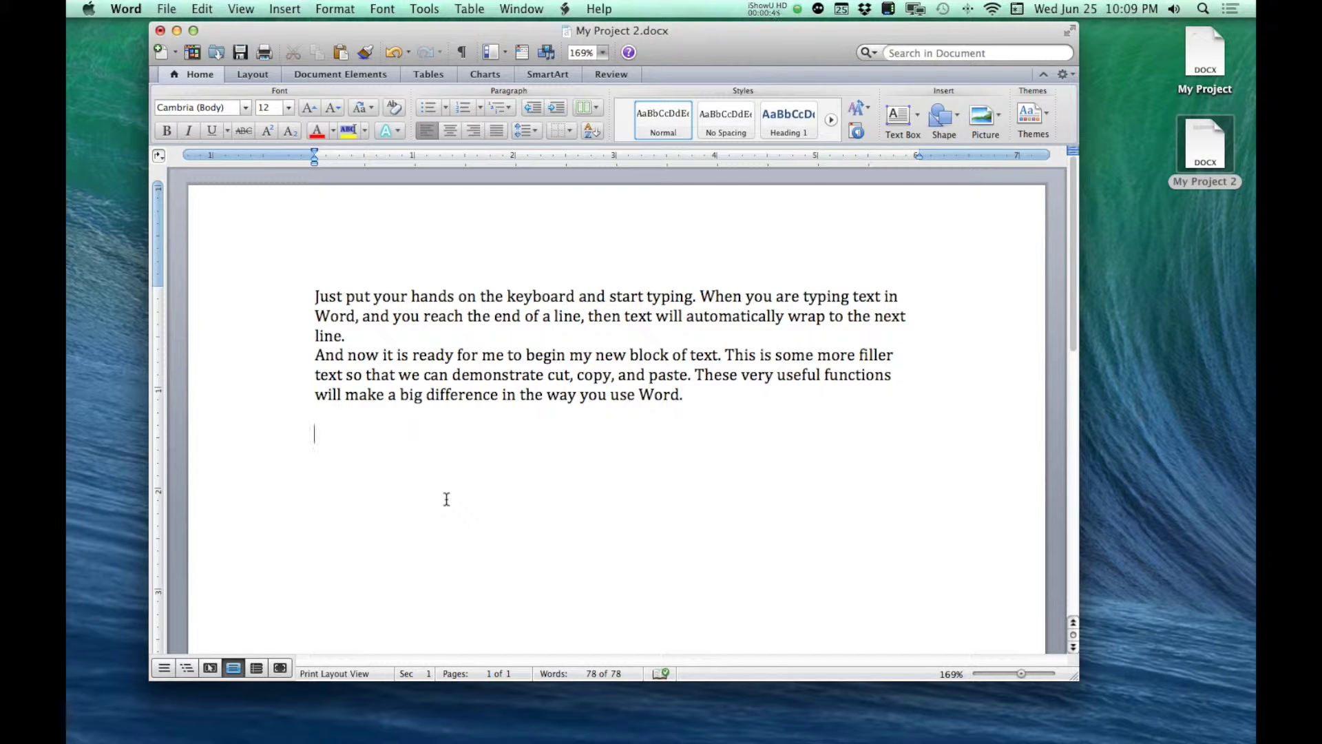
Enter "My freind" on the empty line below the second paragraph and view the AutoCorrect options for the corrected word
{"action": "type", "text": "My"}
{"action": "type", "text": " fr"}
{"action": "type", "text": "eind"}
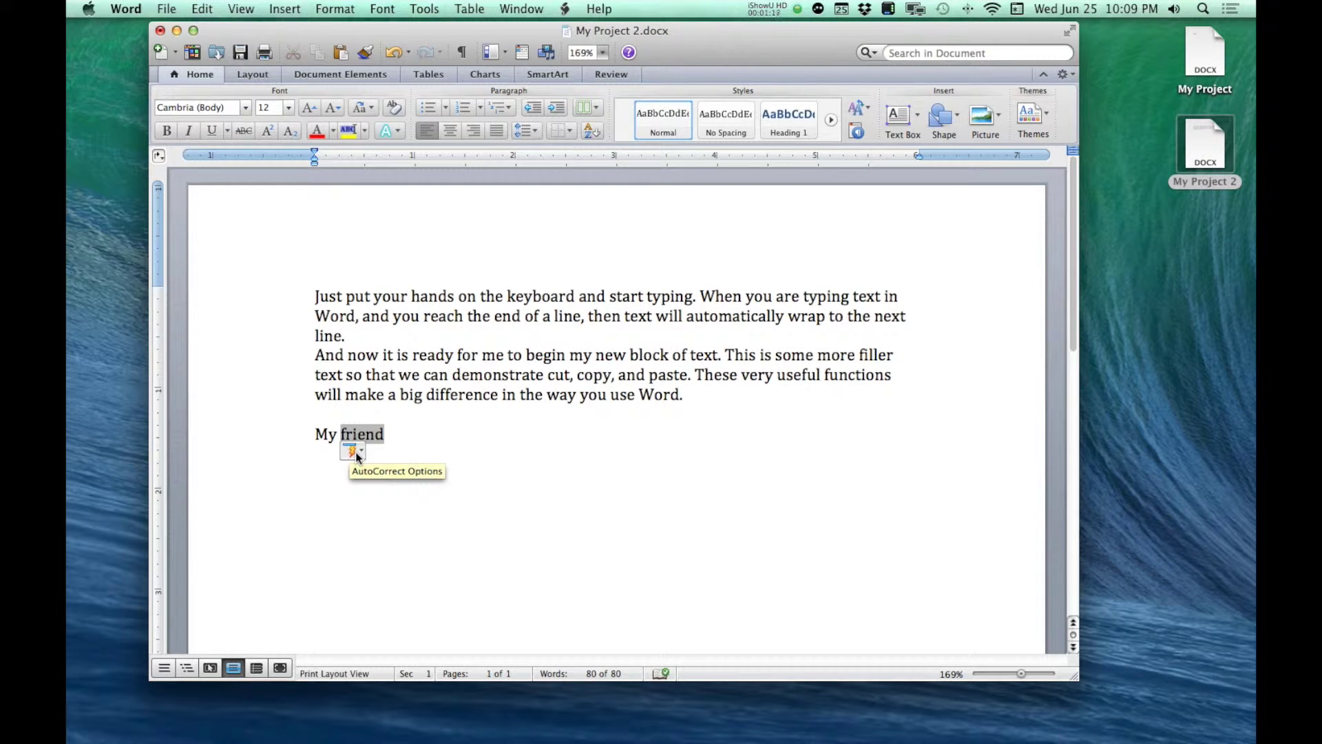
{"action": "left_click", "coordinate": [355, 451]}
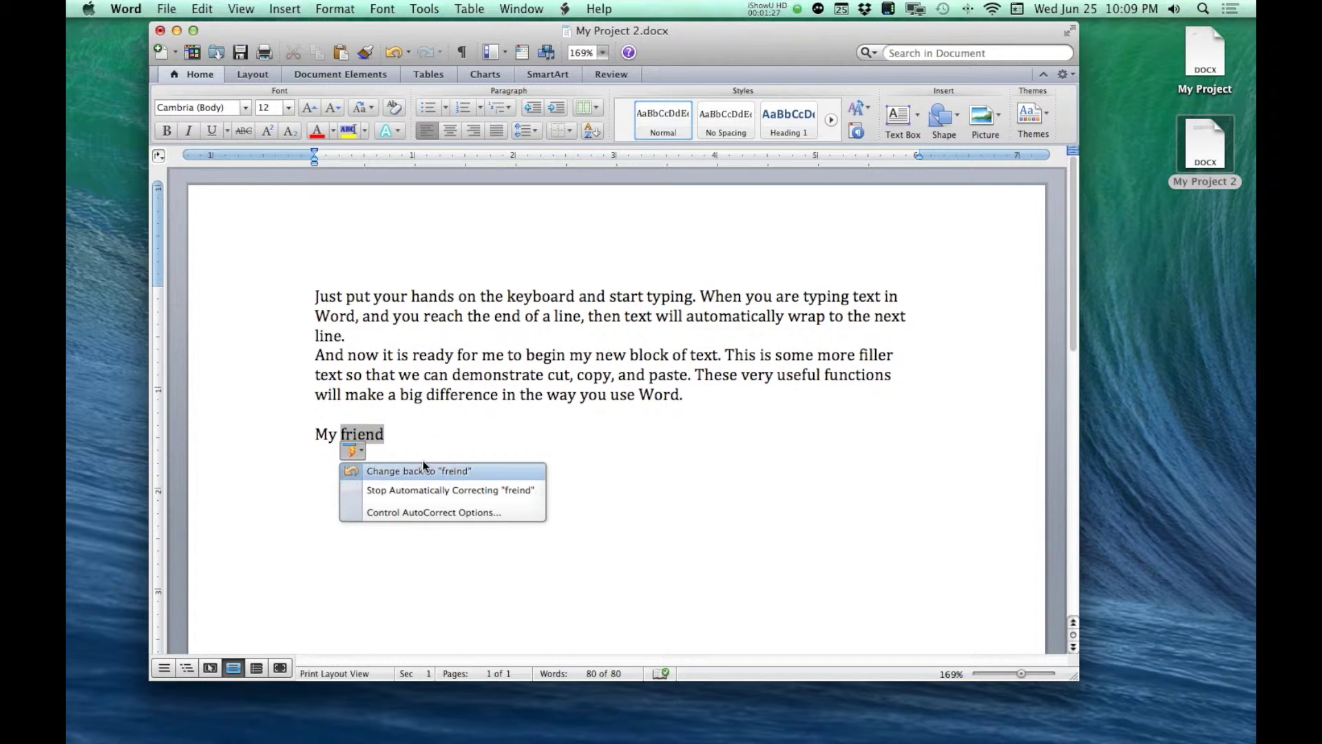
{"action": "left_click", "coordinate": [409, 433]}
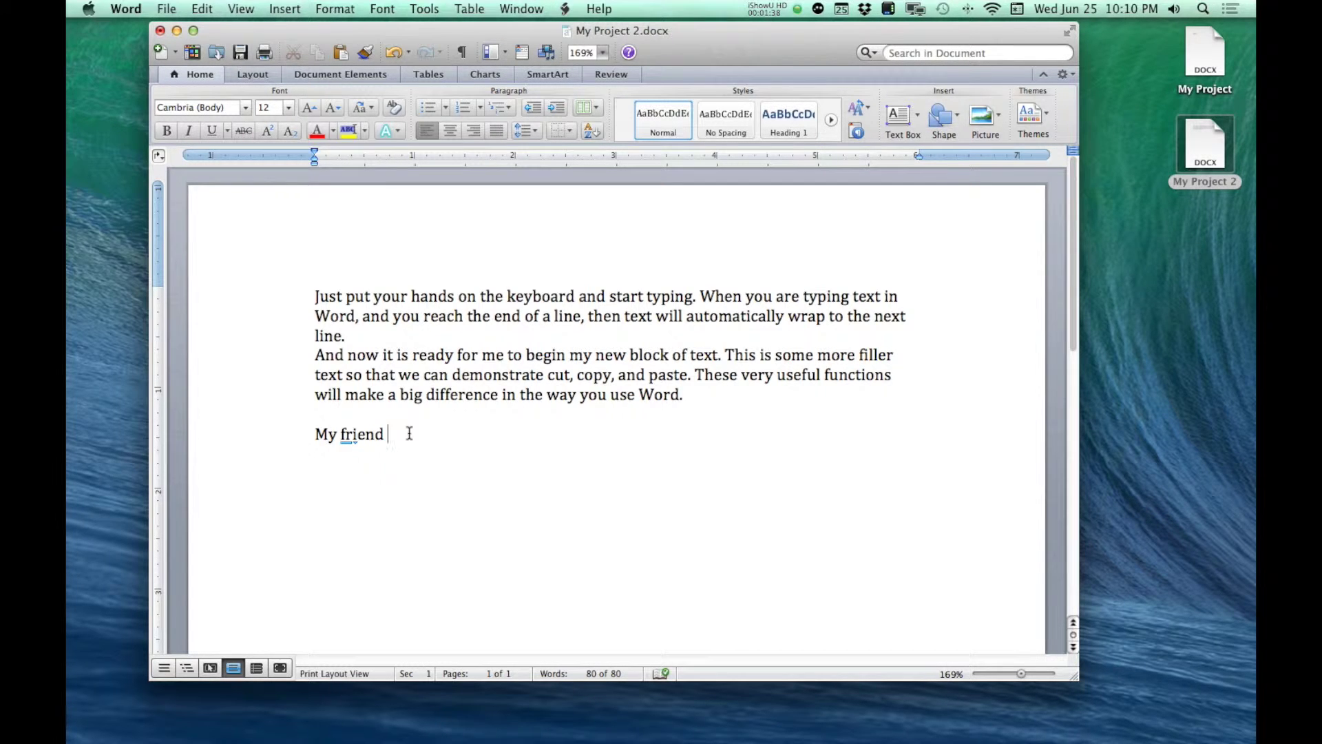
Replace "My friend" with the gibberish text "As;lkdfja lsdfkj als;kdfj alskjfd a"
{"action": "key", "text": "BackSpace"}
{"action": "key", "text": "BackSpace"}
{"action": "key", "text": "BackSpace"}
{"action": "key", "text": "BackSpace"}
{"action": "key", "text": "BackSpace"}
{"action": "key", "text": "BackSpace"}
{"action": "key", "text": "BackSpace"}
{"action": "key", "text": "BackSpace"}
{"action": "key", "text": "BackSpace"}
{"action": "type", "text": "As;lkdfja lsdfkj als;kdfj alskjfd a"}
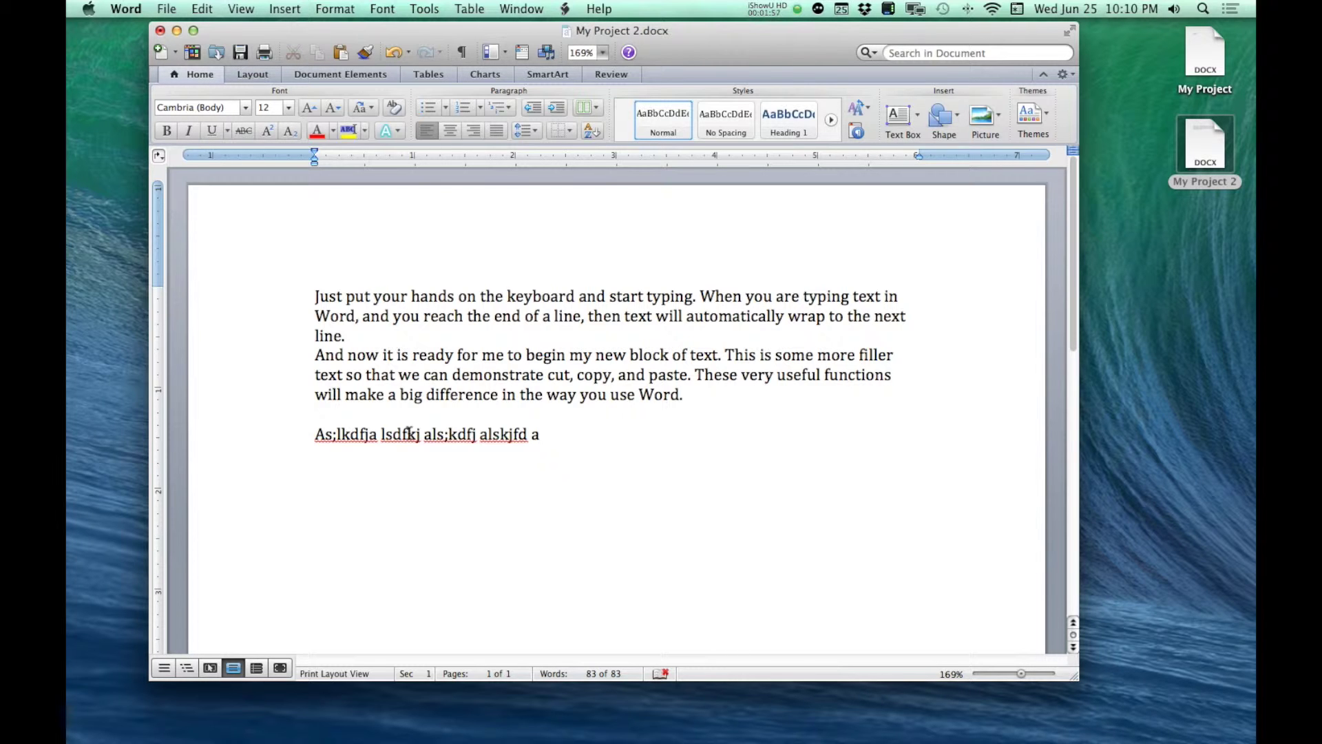
Erase the whole line of gibberish text below the second paragraph
{"action": "key", "text": "BackSpace"}
{"action": "key", "text": "BackSpace"}
{"action": "key", "text": "BackSpace"}
{"action": "key", "text": "BackSpace"}
{"action": "key", "text": "BackSpace"}
{"action": "key", "text": "BackSpace"}
{"action": "key", "text": "BackSpace"}
{"action": "key", "text": "BackSpace"}
{"action": "key", "text": "BackSpace"}
{"action": "key", "text": "BackSpace"}
{"action": "key", "text": "BackSpace"}
{"action": "key", "text": "BackSpace"}
{"action": "key", "text": "BackSpace"}
{"action": "key", "text": "BackSpace"}
{"action": "key", "text": "BackSpace"}
{"action": "key", "text": "BackSpace"}
{"action": "key", "text": "BackSpace"}
{"action": "key", "text": "BackSpace"}
{"action": "key", "text": "BackSpace"}
{"action": "key", "text": "BackSpace"}
{"action": "key", "text": "BackSpace"}
{"action": "key", "text": "BackSpace"}
{"action": "key", "text": "BackSpace"}
{"action": "key", "text": "BackSpace"}
{"action": "key", "text": "BackSpace"}
{"action": "key", "text": "BackSpace"}
{"action": "key", "text": "BackSpace"}
{"action": "key", "text": "BackSpace"}
{"action": "key", "text": "BackSpace"}
{"action": "key", "text": "BackSpace"}
{"action": "key", "text": "BackSpace"}
{"action": "key", "text": "BackSpace"}
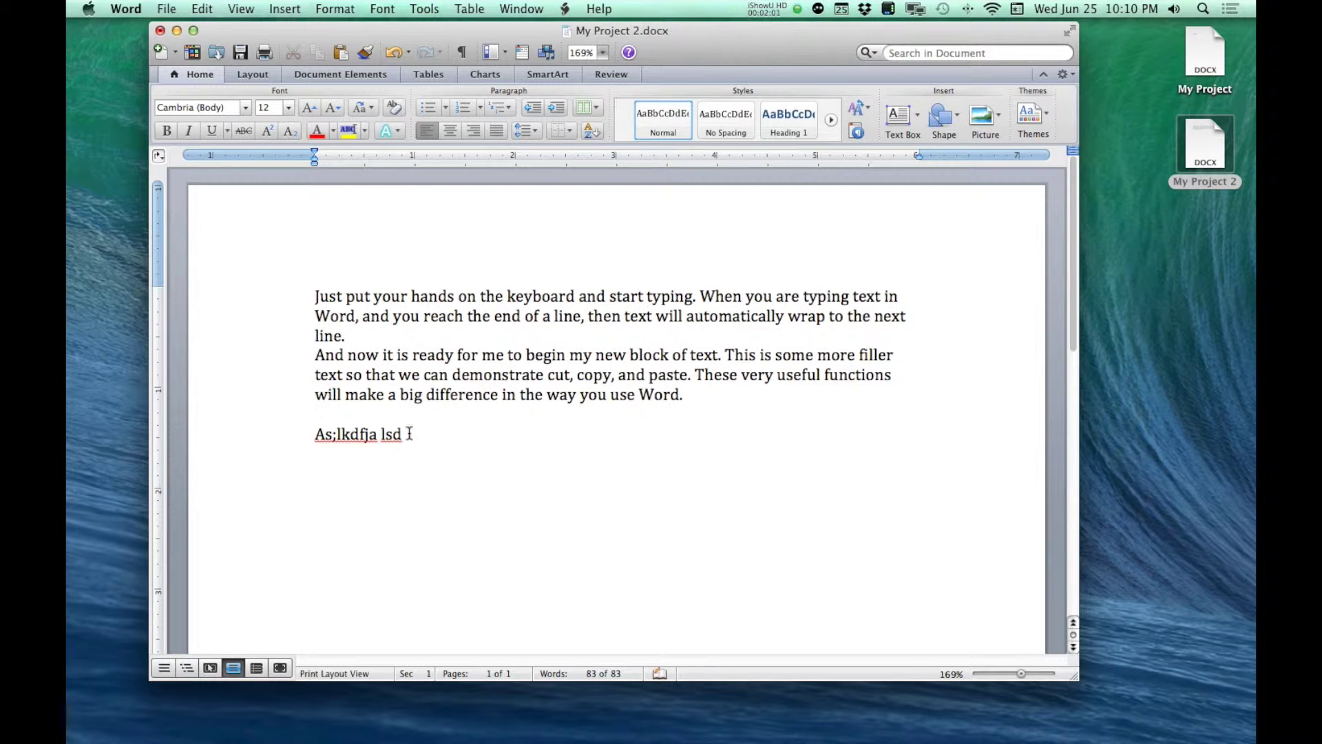
{"action": "key", "text": "BackSpace"}
{"action": "key", "text": "BackSpace"}
{"action": "key", "text": "BackSpace"}
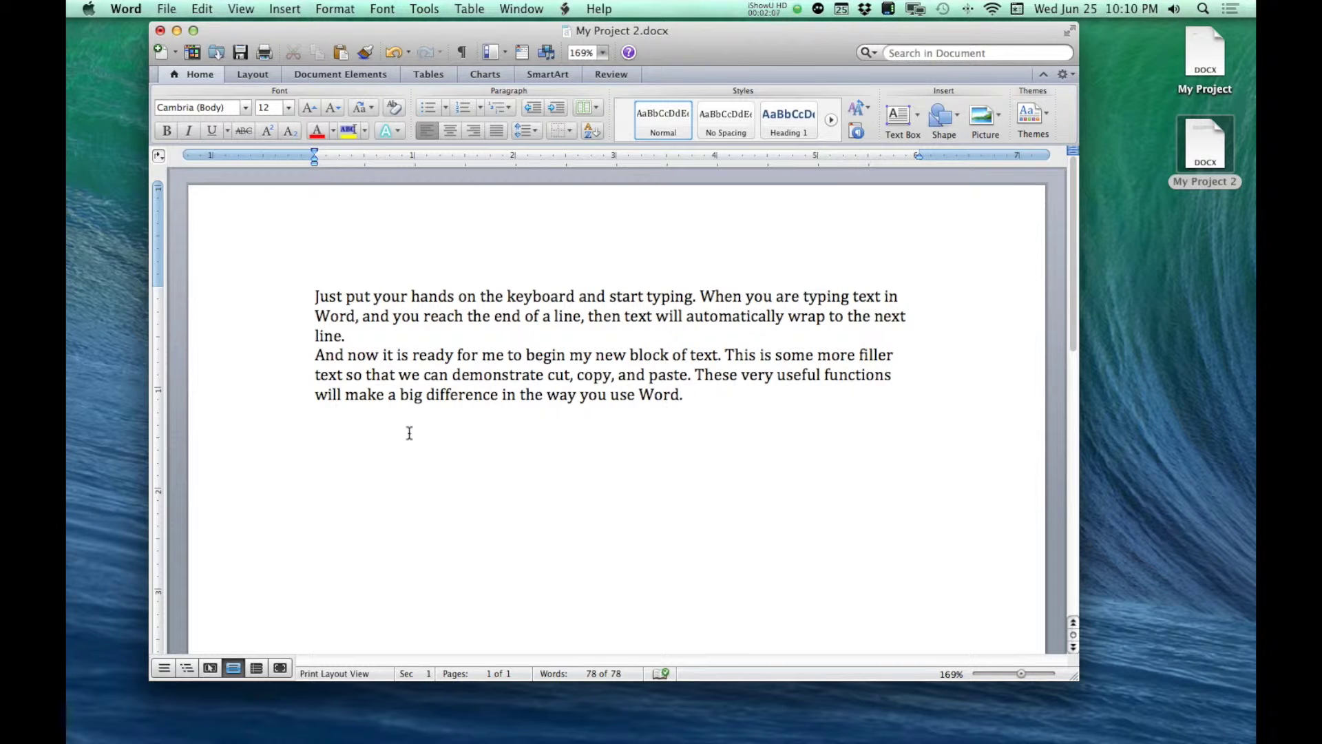
Enter a first name followed by "called" on the empty line, and erase that text again
{"action": "type", "text": "Houman "}
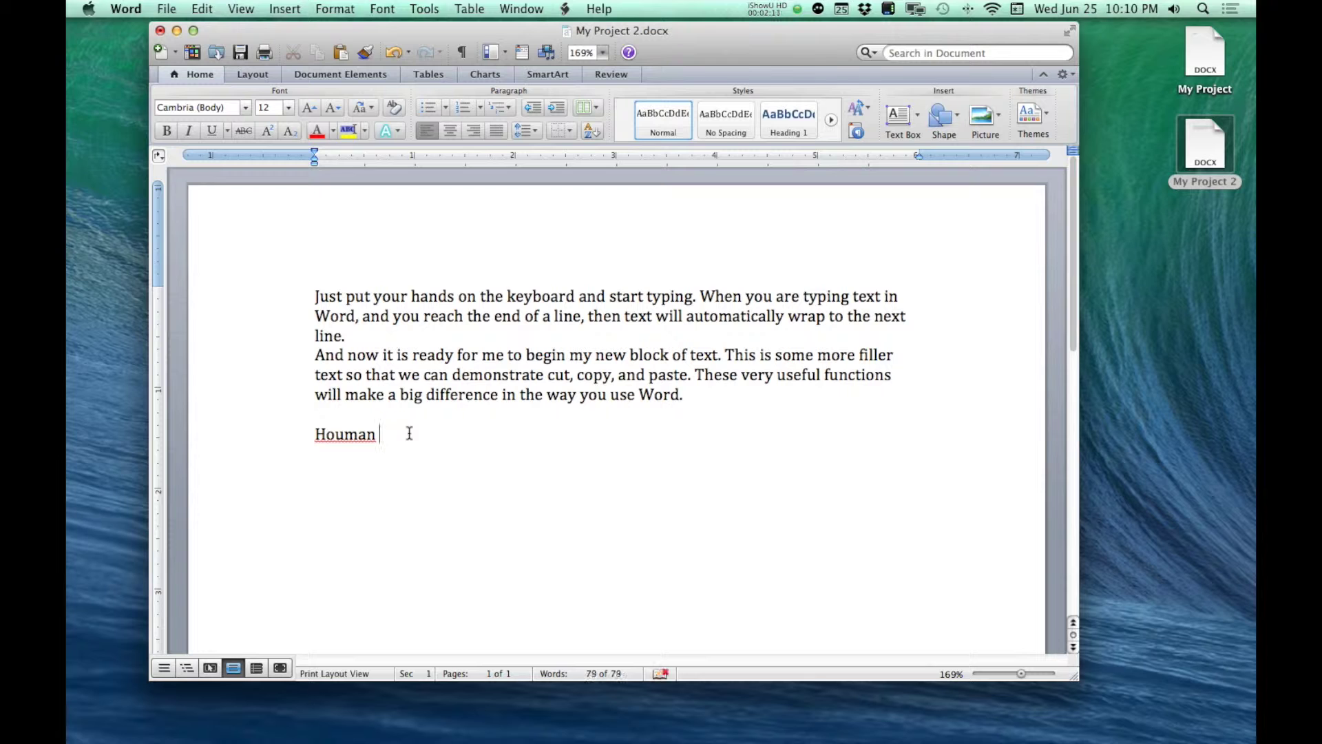
{"action": "type", "text": "called"}
{"action": "key", "text": "BackSpace"}
{"action": "key", "text": "BackSpace"}
{"action": "key", "text": "BackSpace"}
{"action": "key", "text": "BackSpace"}
{"action": "key", "text": "BackSpace"}
{"action": "key", "text": "BackSpace"}
{"action": "key", "text": "BackSpace"}
{"action": "key", "text": "BackSpace"}
{"action": "key", "text": "BackSpace"}
{"action": "key", "text": "BackSpace"}
{"action": "key", "text": "BackSpace"}
{"action": "key", "text": "BackSpace"}
{"action": "key", "text": "BackSpace"}
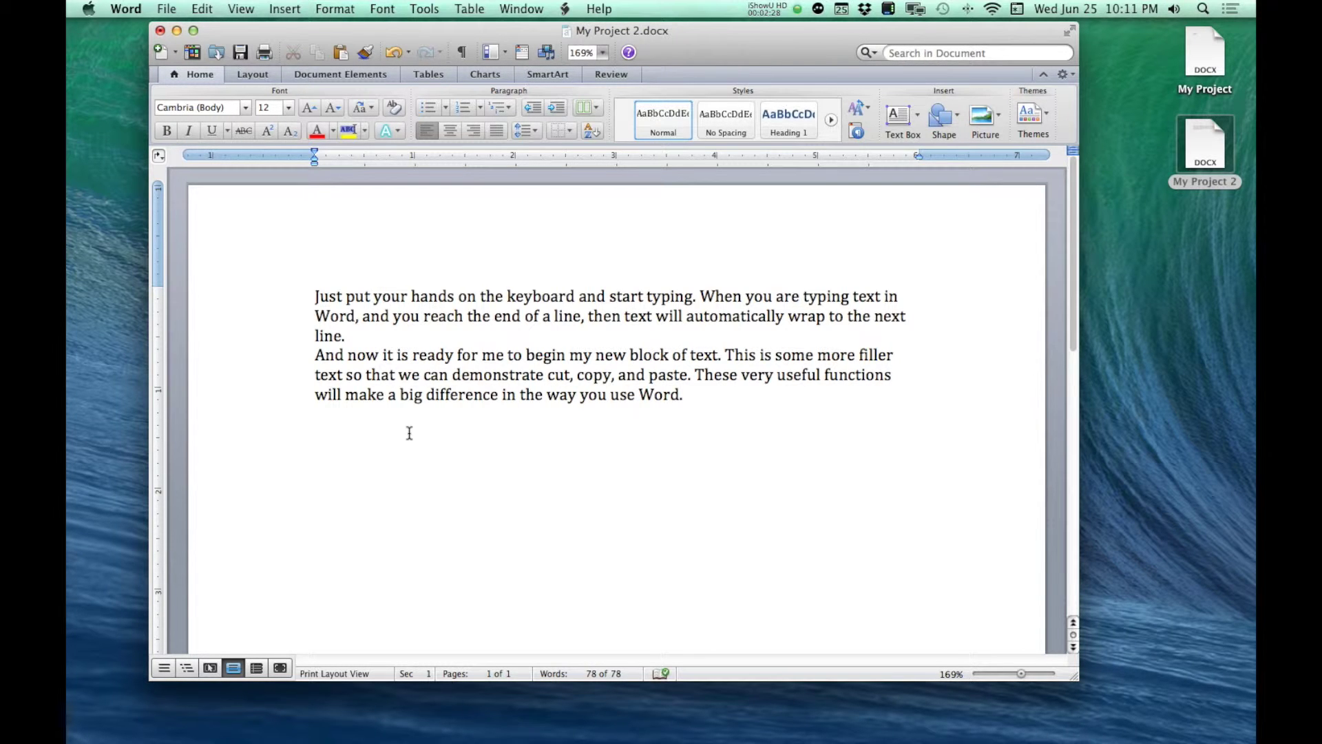
Write "Me and my friend went to the park." and, after a blank line, a first name followed by "and I went to a movei."
{"action": "type", "text": "Me and my friend went to the park."}
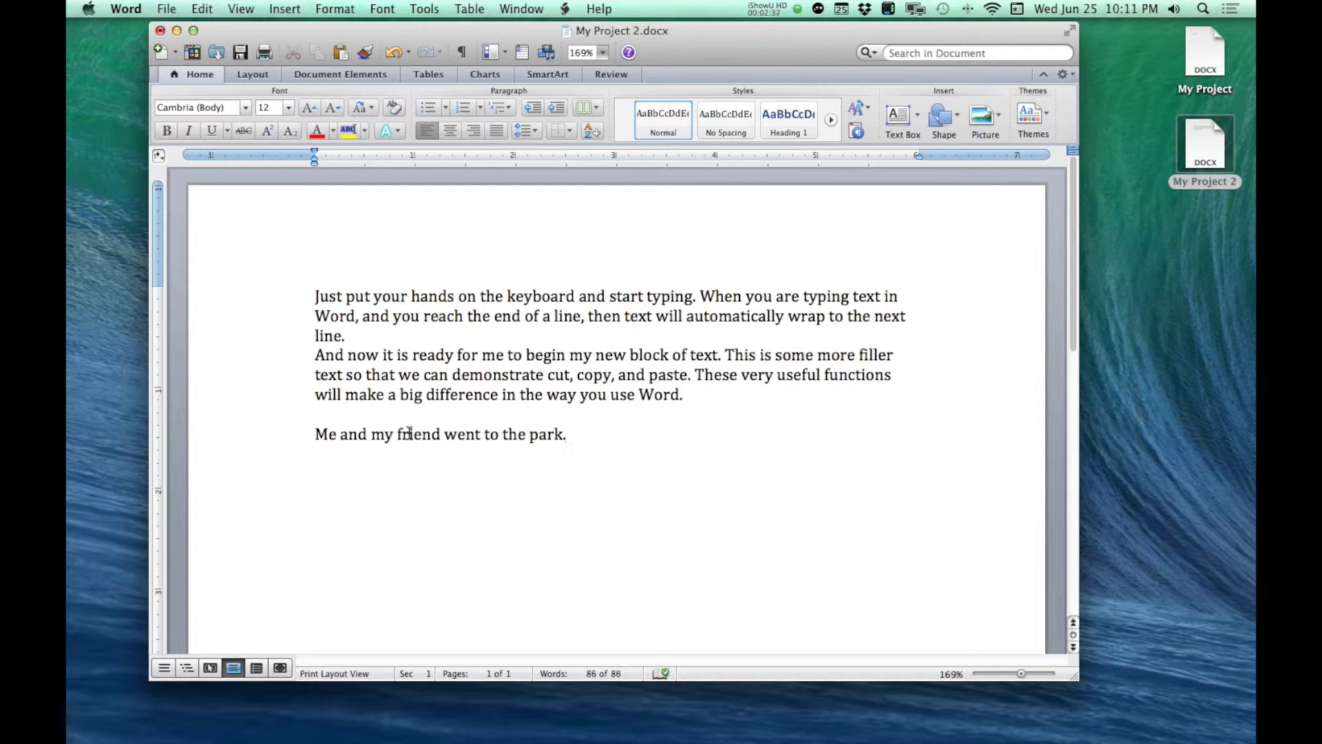
{"action": "key", "text": "Return"}
{"action": "key", "text": "Return"}
{"action": "type", "text": "Houman"}
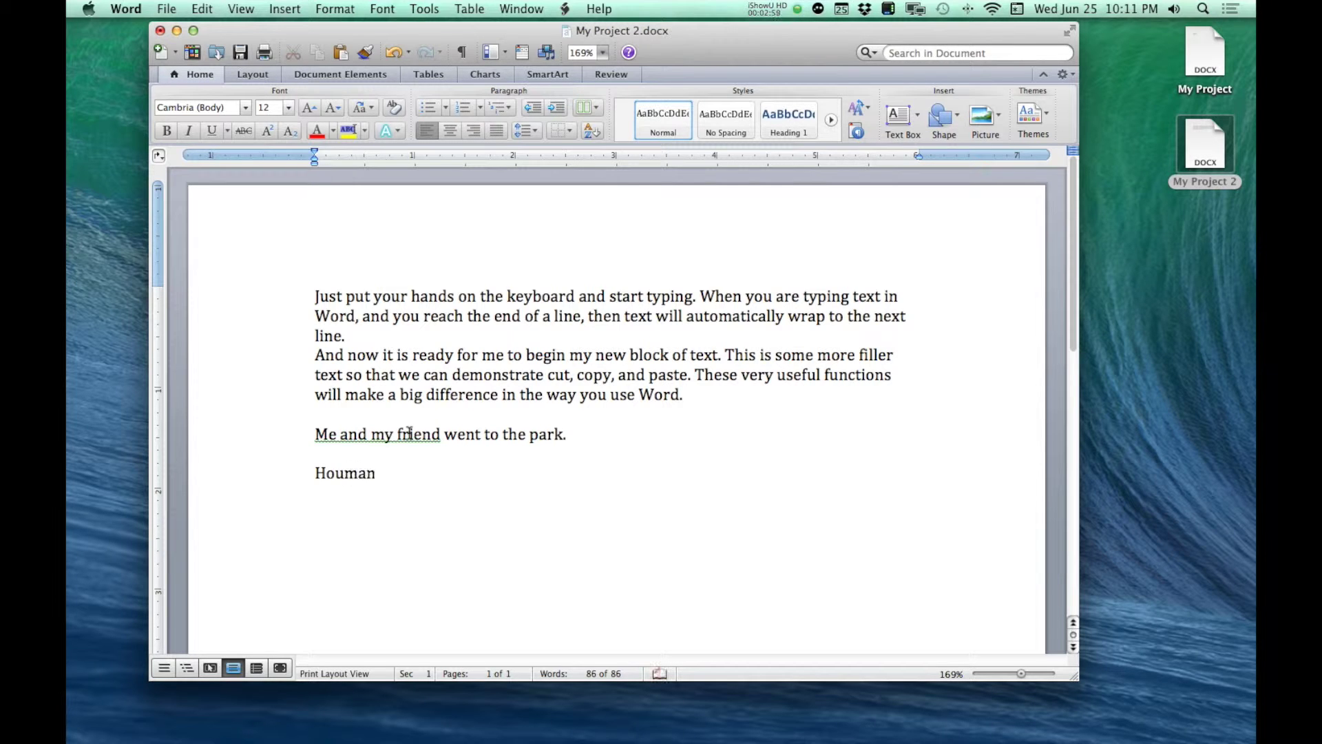
{"action": "type", "text": " and I went to a mov"}
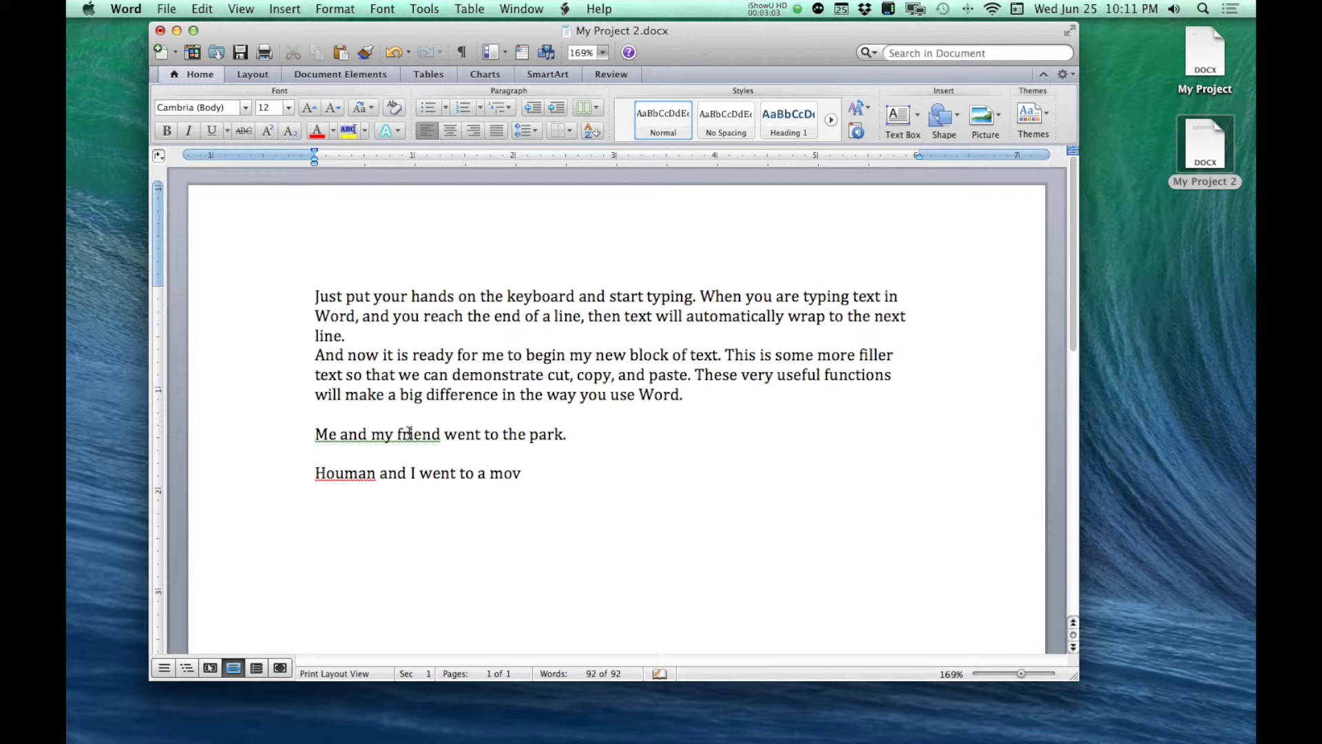
{"action": "type", "text": "ei."}
Correct the misspelled word "movei" in the last sentence with the suggested spelling "movie"
{"action": "right_click", "coordinate": [511, 475]}
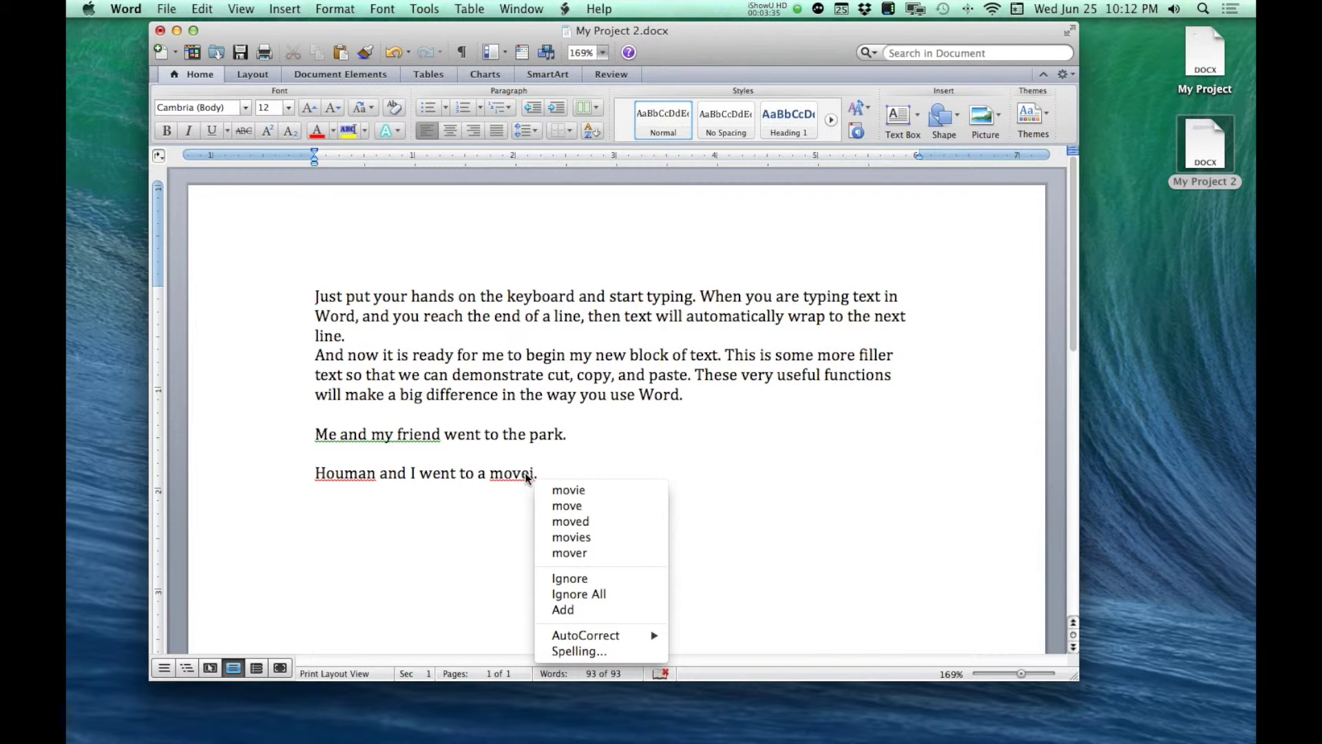
{"action": "left_click", "coordinate": [609, 491]}
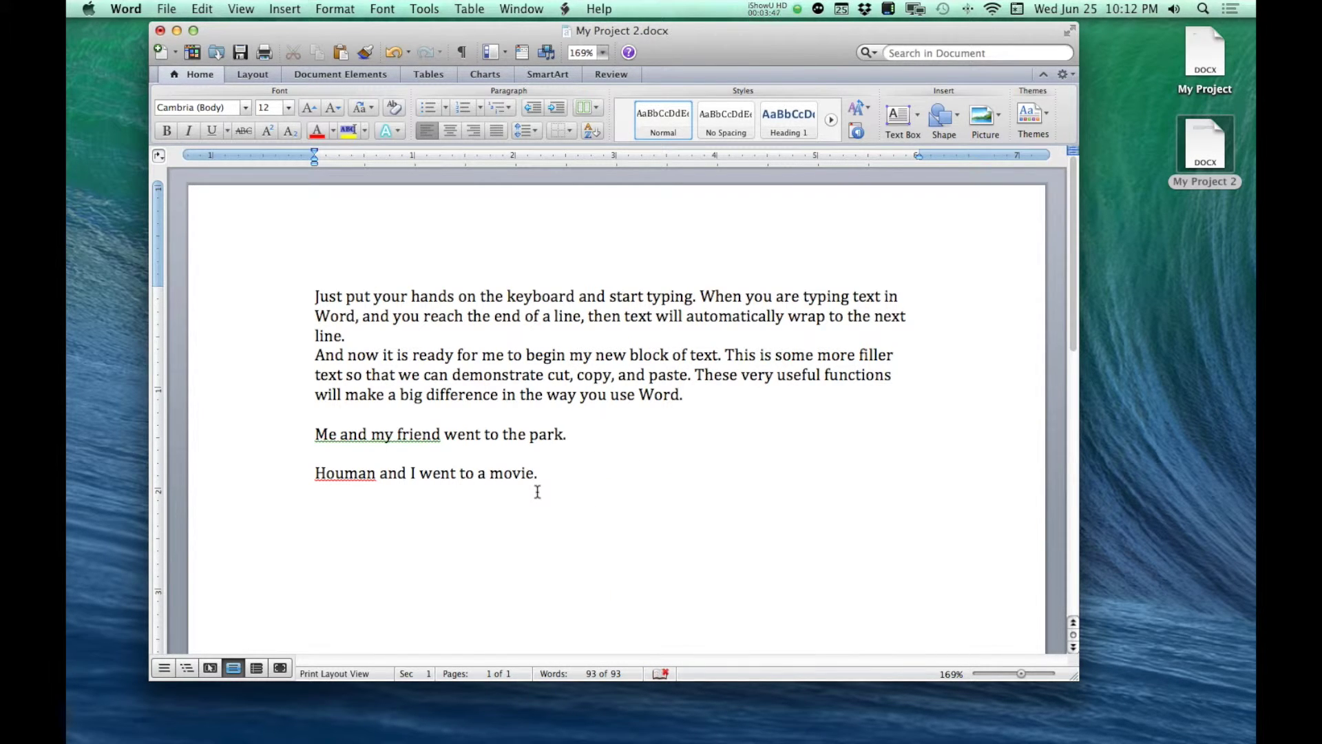
Examine the spelling suggestions for the flagged first name and the grammar suggestions for "Me and my friend", without applying any
{"action": "right_click", "coordinate": [341, 472]}
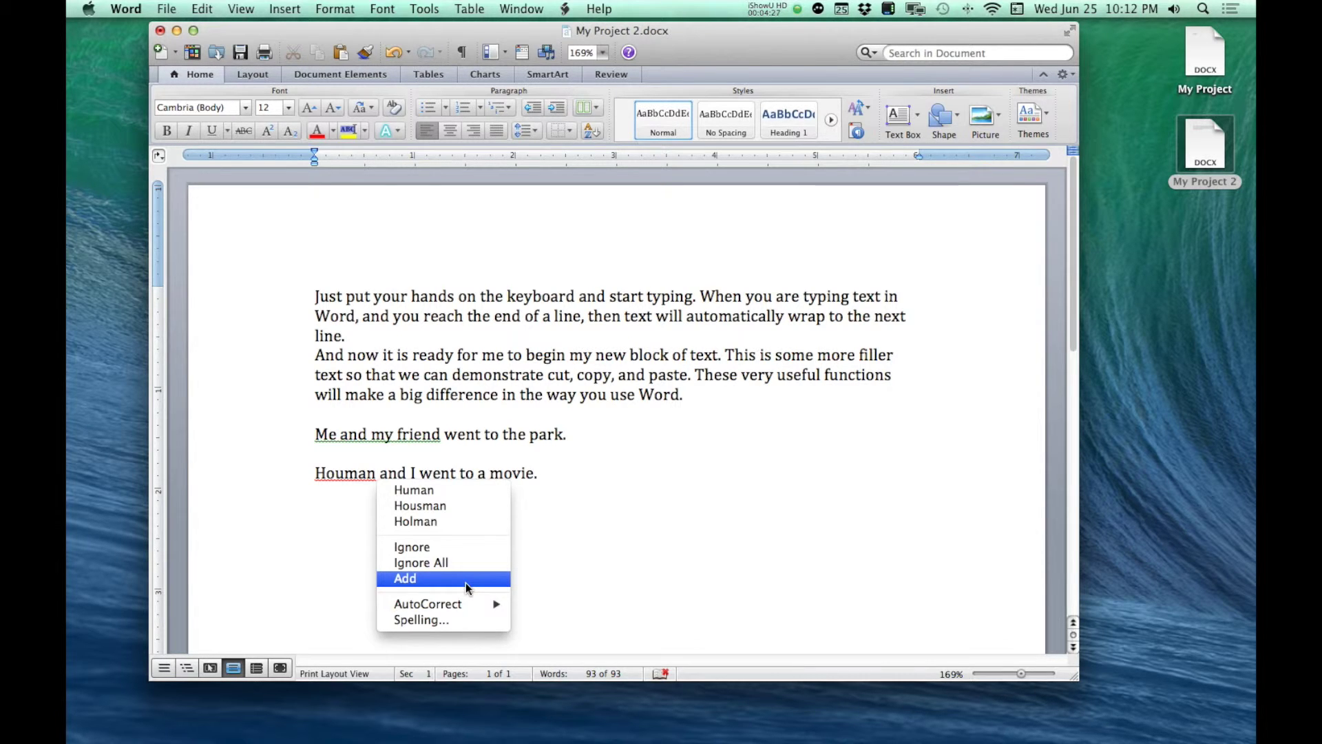
{"action": "left_click", "coordinate": [586, 465]}
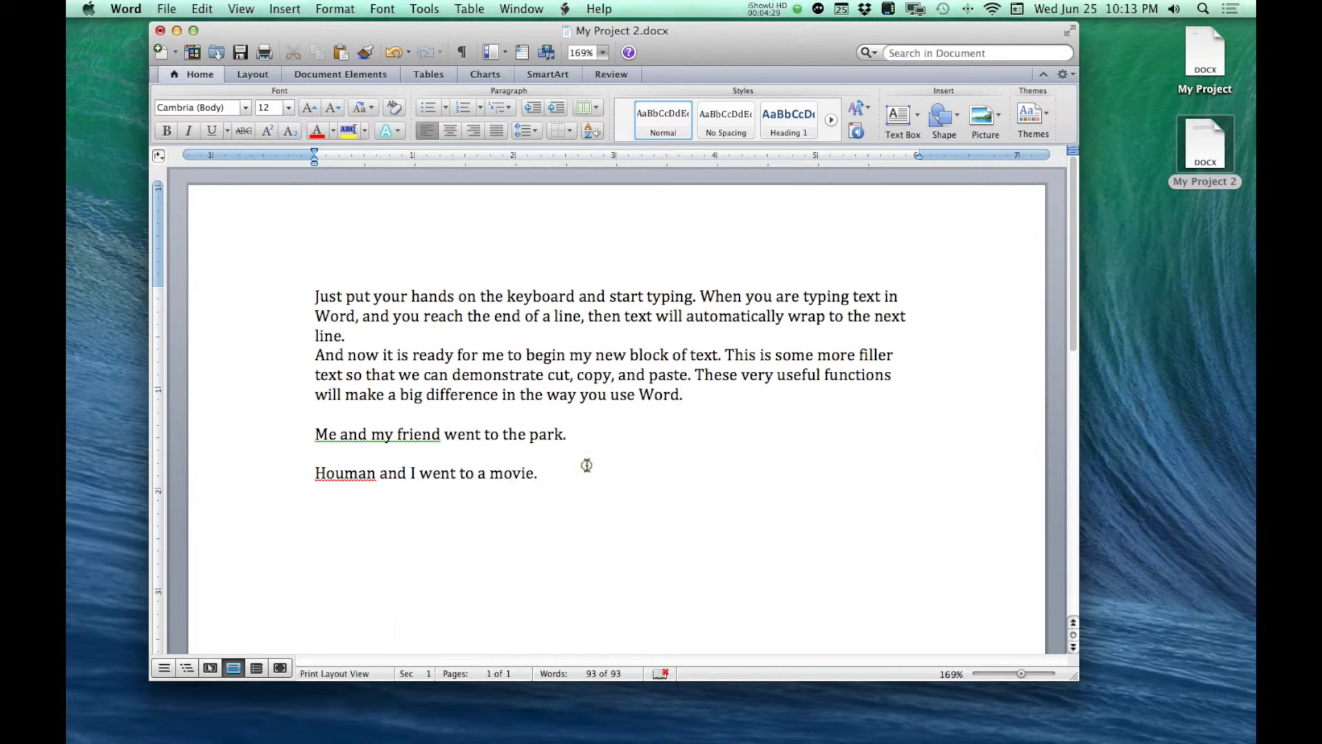
{"action": "right_click", "coordinate": [370, 438]}
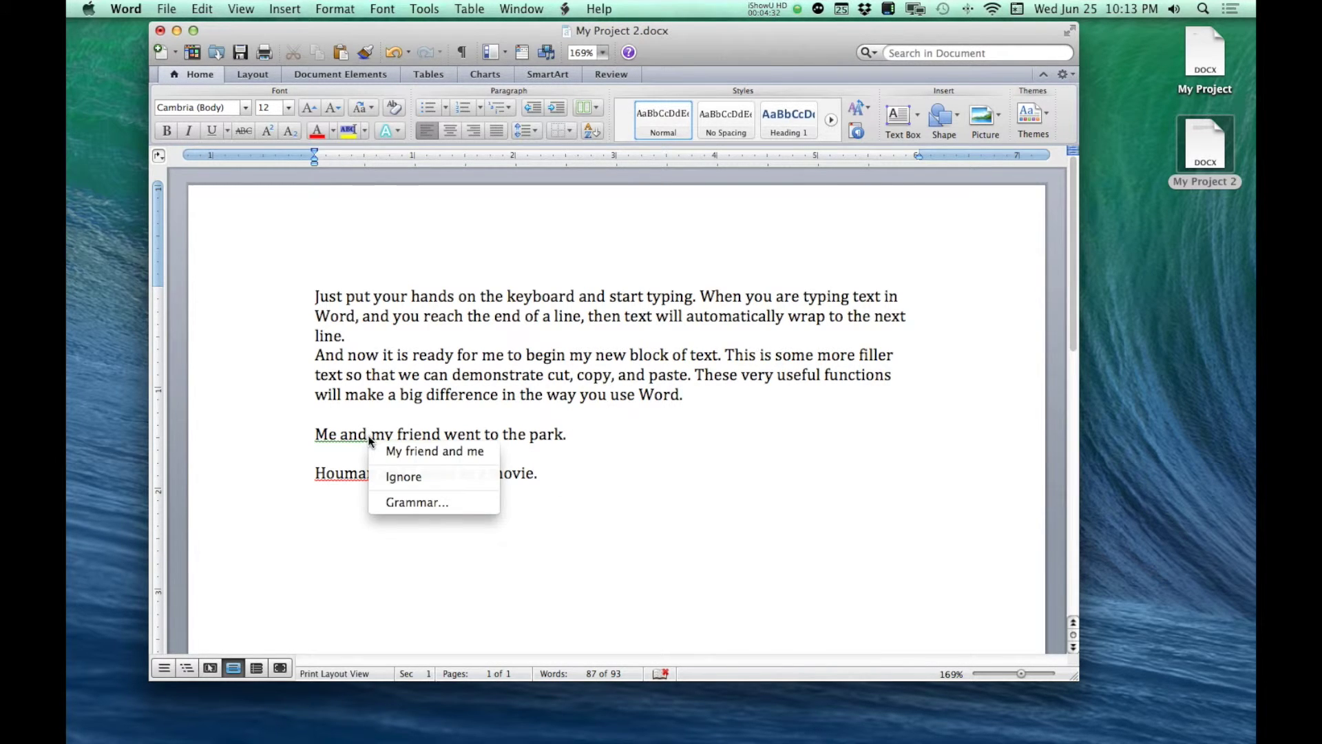
{"action": "left_click", "coordinate": [450, 484]}
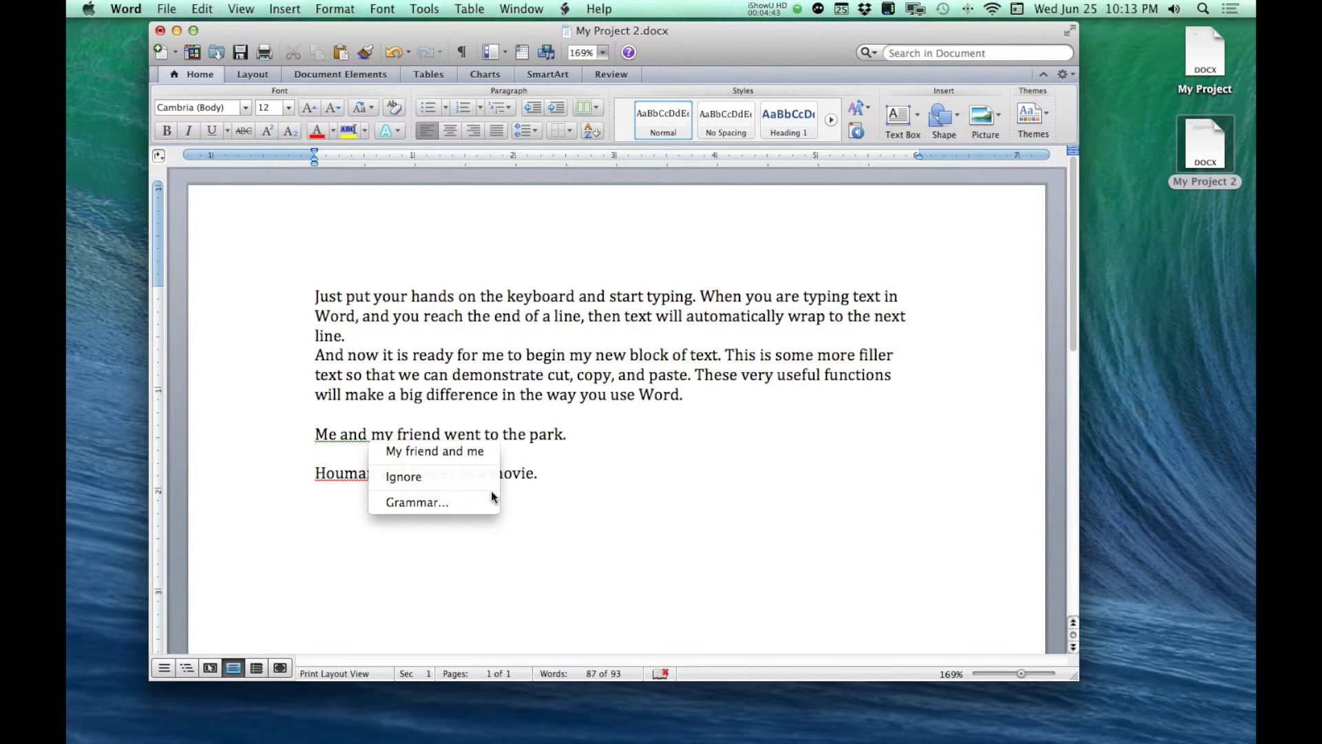
{"action": "left_click", "coordinate": [549, 478]}
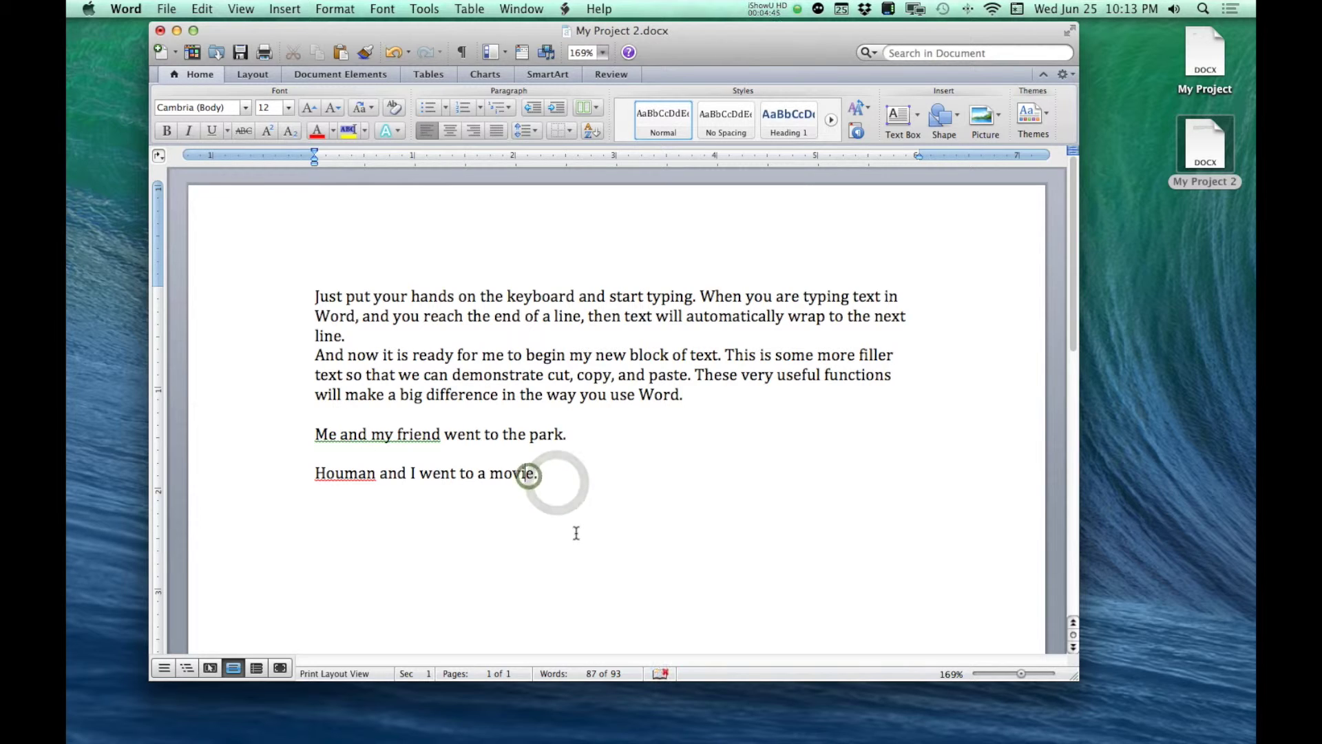
Change "movie" in the last sentence back to the misspelling "movei"
{"action": "key", "text": "Delete"}
{"action": "key", "text": "Delete"}
{"action": "type", "text": "ei"}
{"action": "key", "text": "Right"}
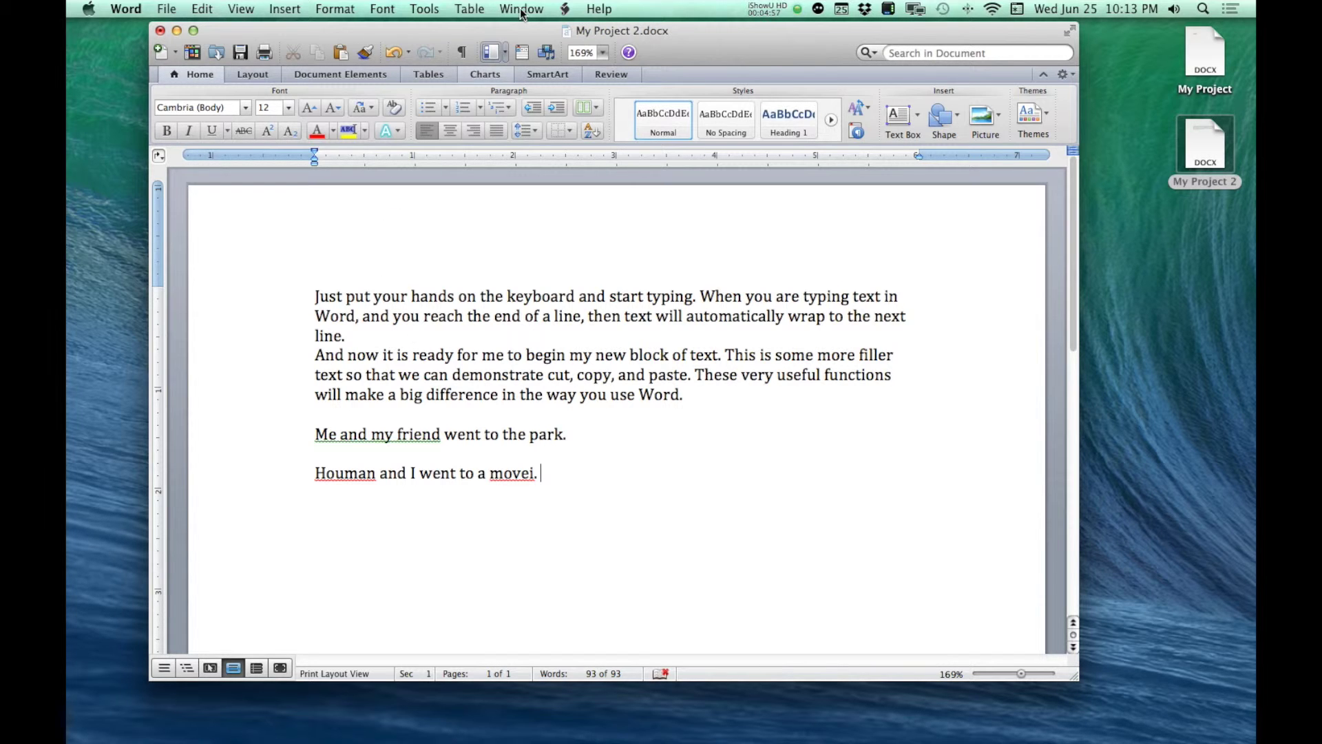
Run the Spelling and Grammar check, ignoring the flagged first name and changing "movei" to "movie"
{"action": "left_click", "coordinate": [426, 7]}
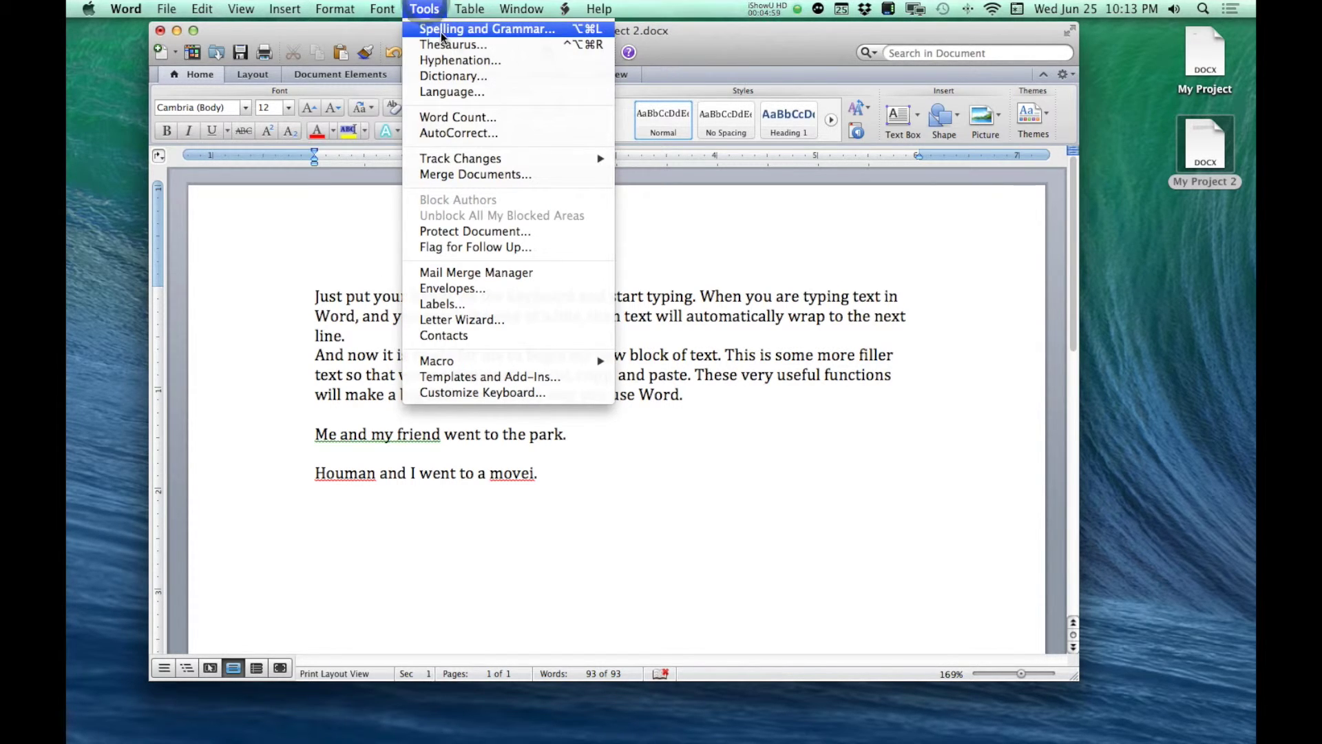
{"action": "left_click", "coordinate": [441, 32]}
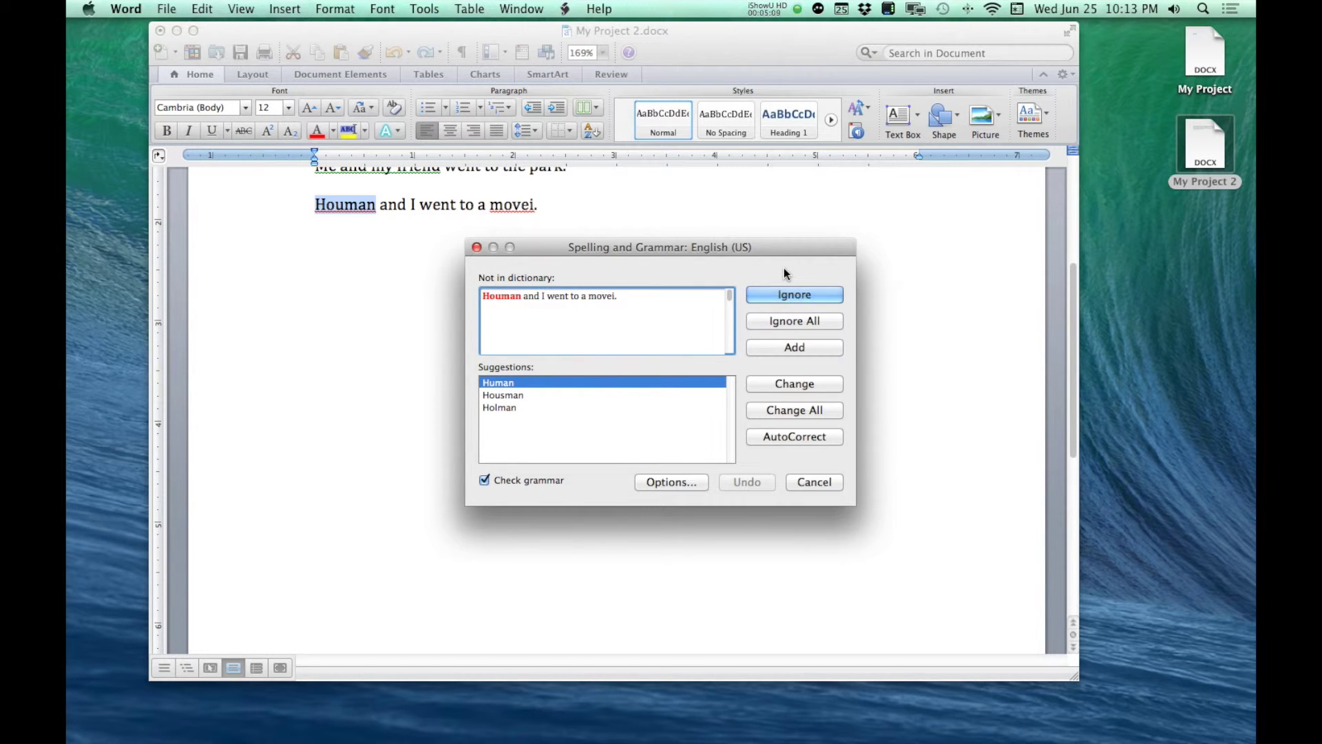
{"action": "left_click", "coordinate": [805, 301]}
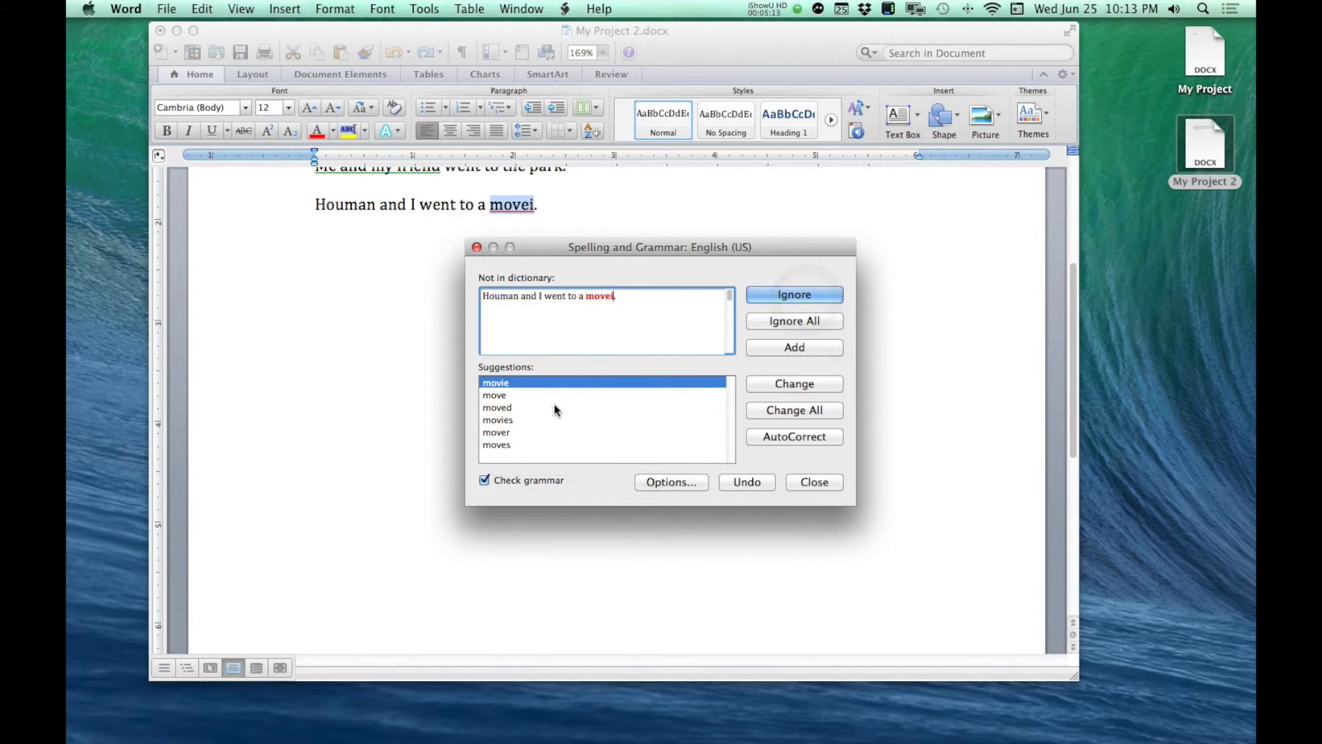
{"action": "left_click", "coordinate": [527, 380]}
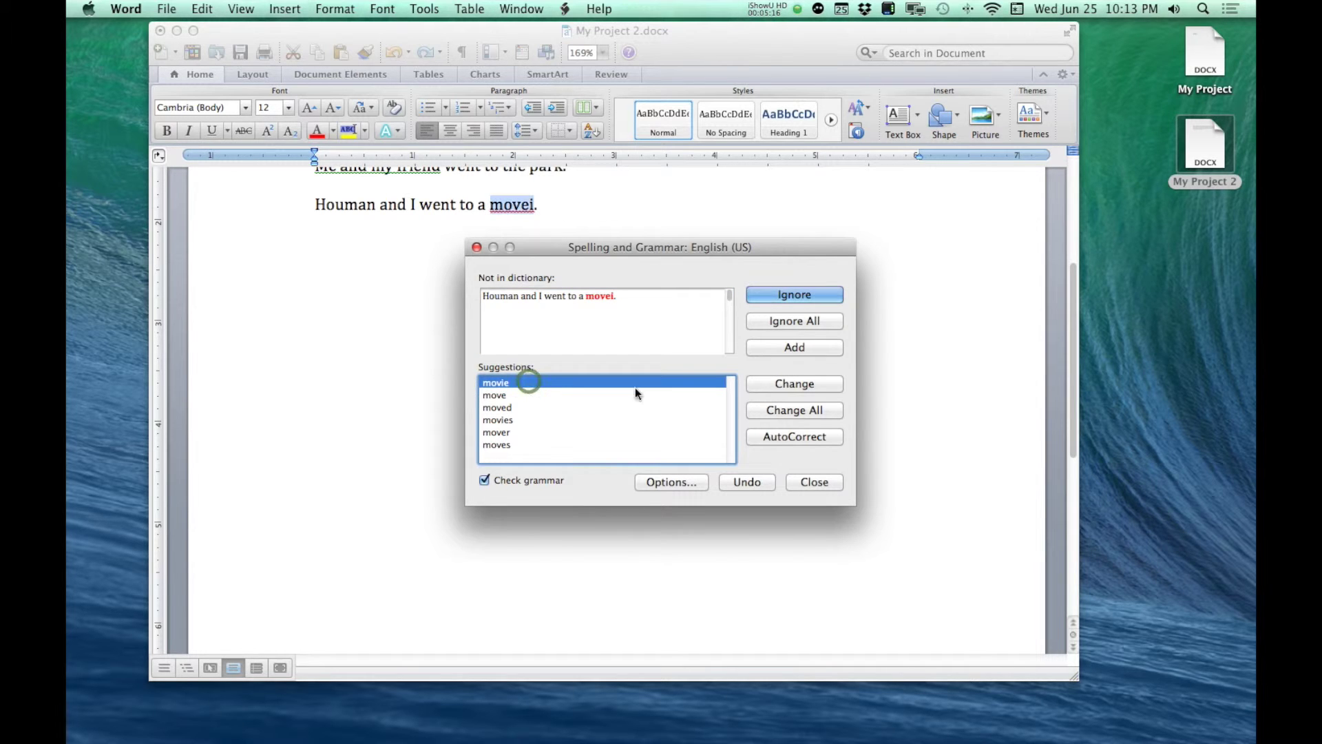
{"action": "left_click", "coordinate": [791, 384]}
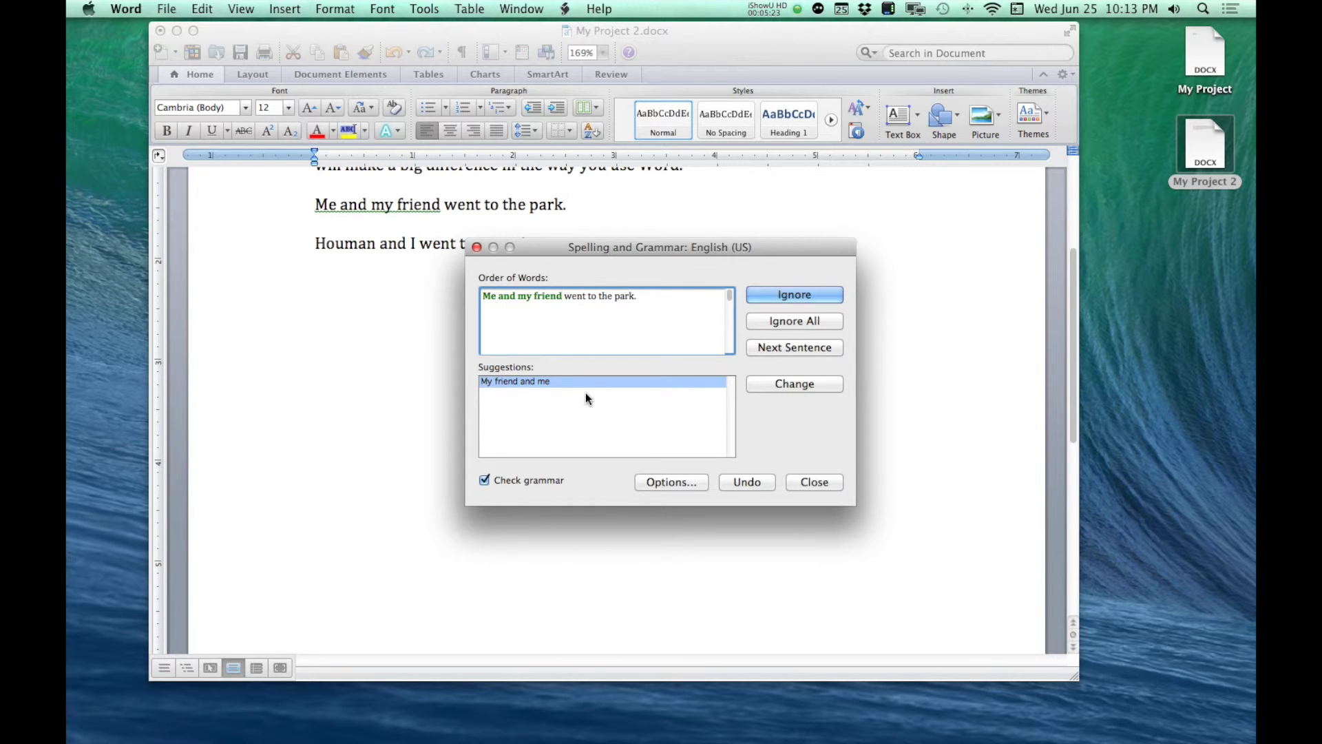
Rewrite the flagged phrase "Me and my friend" as "My friend and I" in the grammar check, apply the change and finish the check
{"action": "left_click", "coordinate": [568, 381]}
{"action": "left_click", "coordinate": [565, 379]}
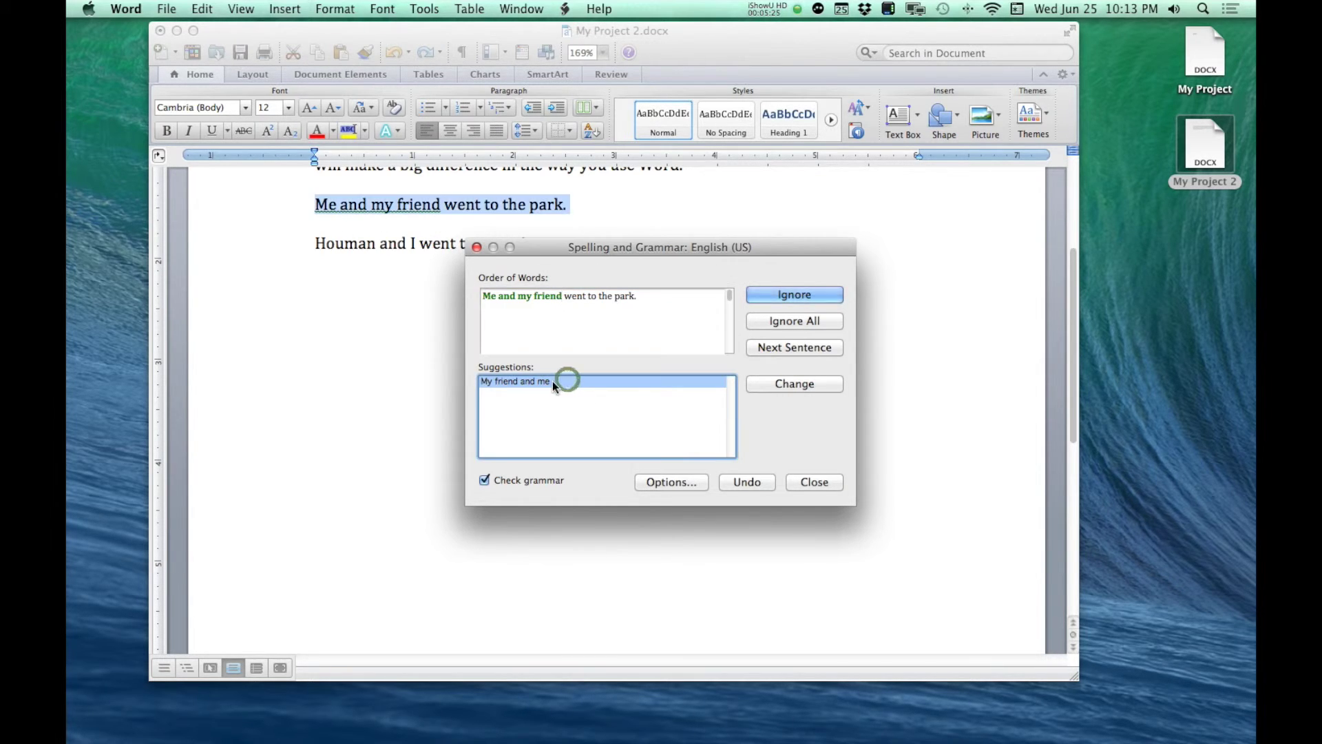
{"action": "left_click", "coordinate": [551, 300]}
{"action": "left_click", "coordinate": [551, 299]}
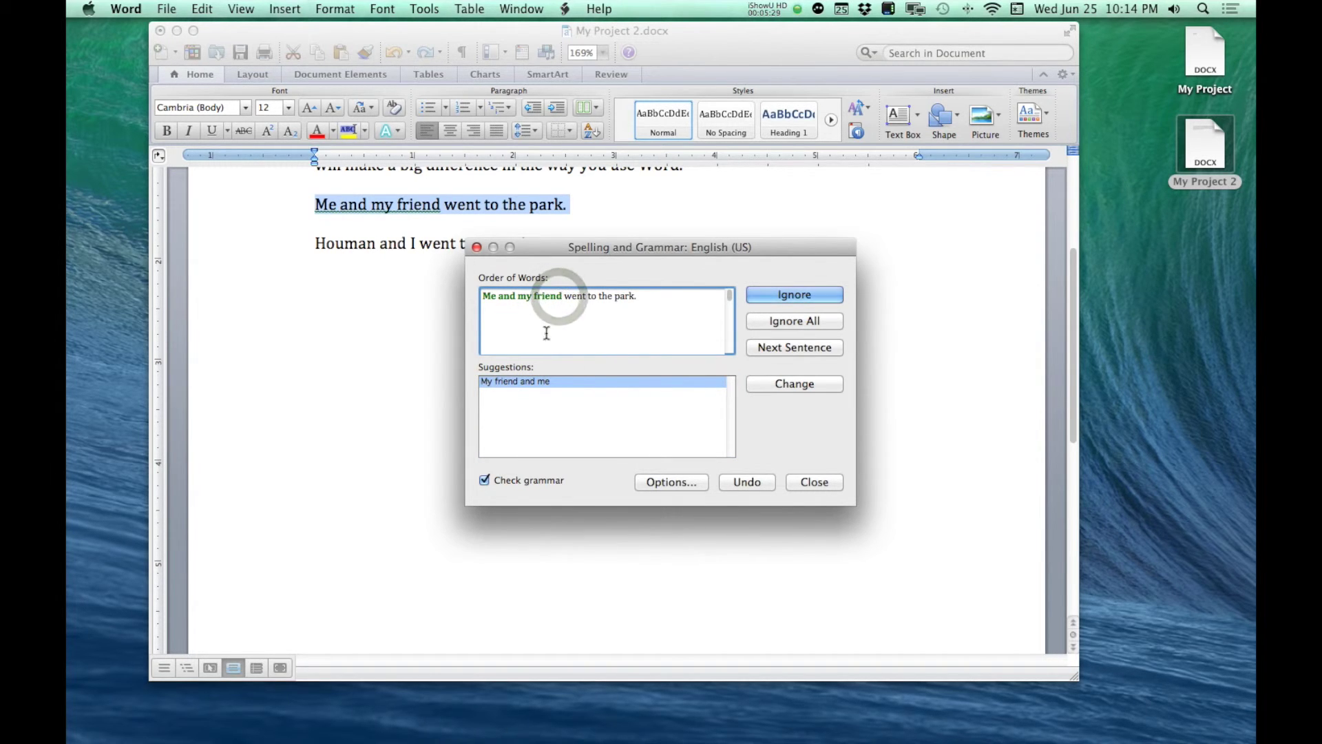
{"action": "key", "text": "BackSpace"}
{"action": "key", "text": "BackSpace"}
{"action": "key", "text": "BackSpace"}
{"action": "key", "text": "BackSpace"}
{"action": "key", "text": "BackSpace"}
{"action": "key", "text": "BackSpace"}
{"action": "key", "text": "BackSpace"}
{"action": "key", "text": "BackSpace"}
{"action": "key", "text": "BackSpace"}
{"action": "key", "text": "BackSpace"}
{"action": "key", "text": "BackSpace"}
{"action": "key", "text": "BackSpace"}
{"action": "key", "text": "BackSpace"}
{"action": "key", "text": "BackSpace"}
{"action": "key", "text": "BackSpace"}
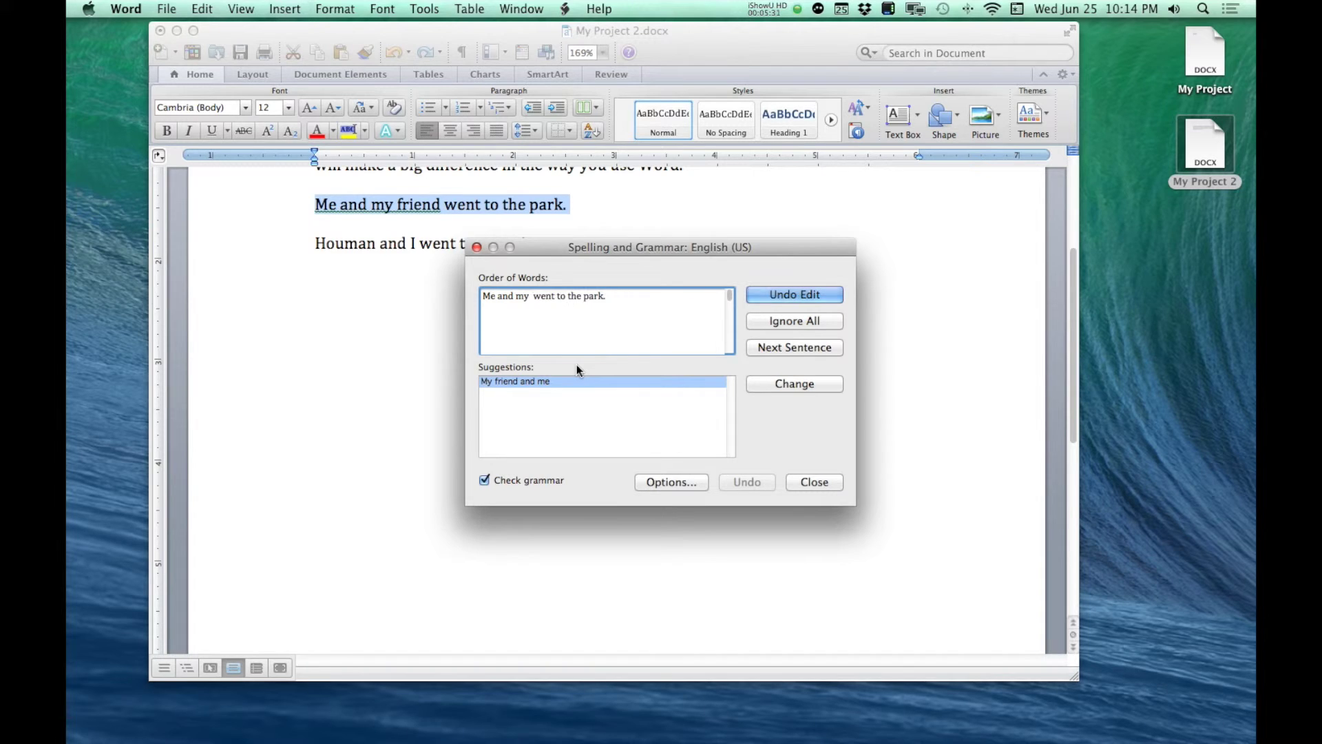
{"action": "type", "text": "y friend and I"}
{"action": "left_click", "coordinate": [785, 384]}
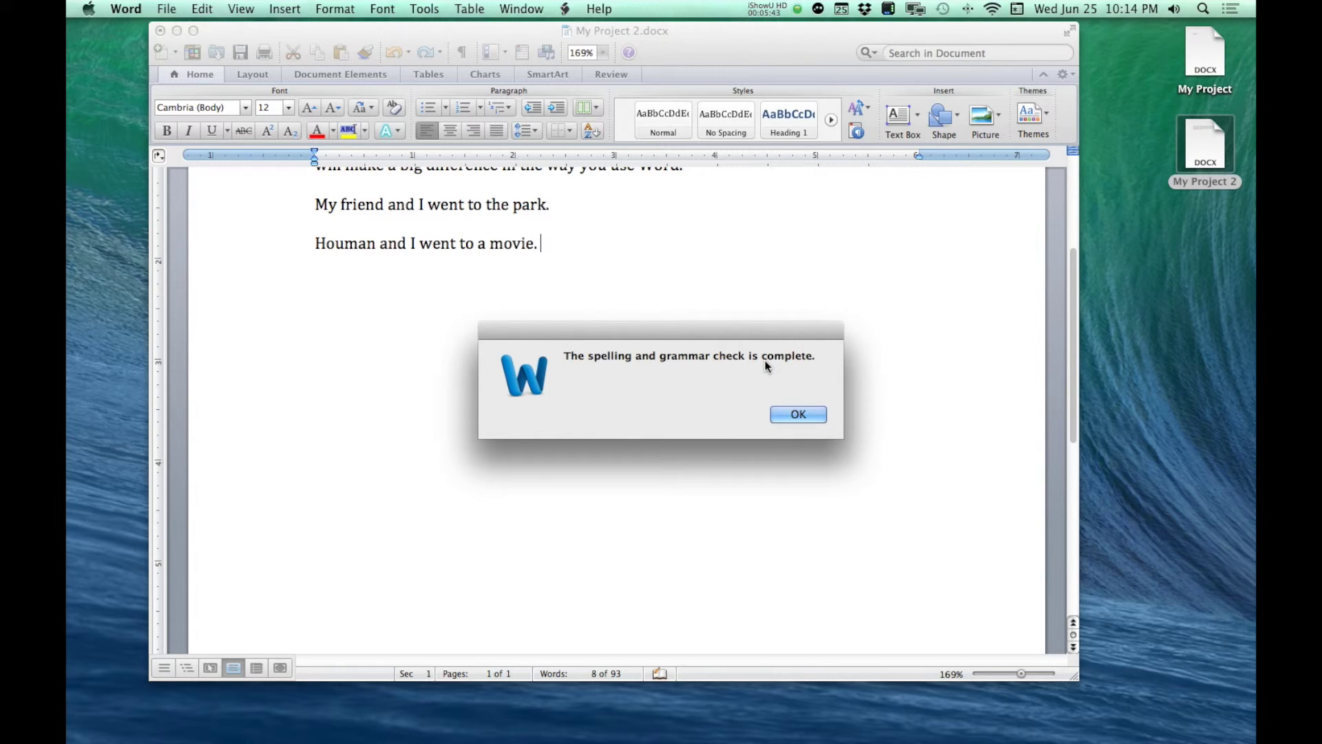
{"action": "left_click", "coordinate": [798, 414]}
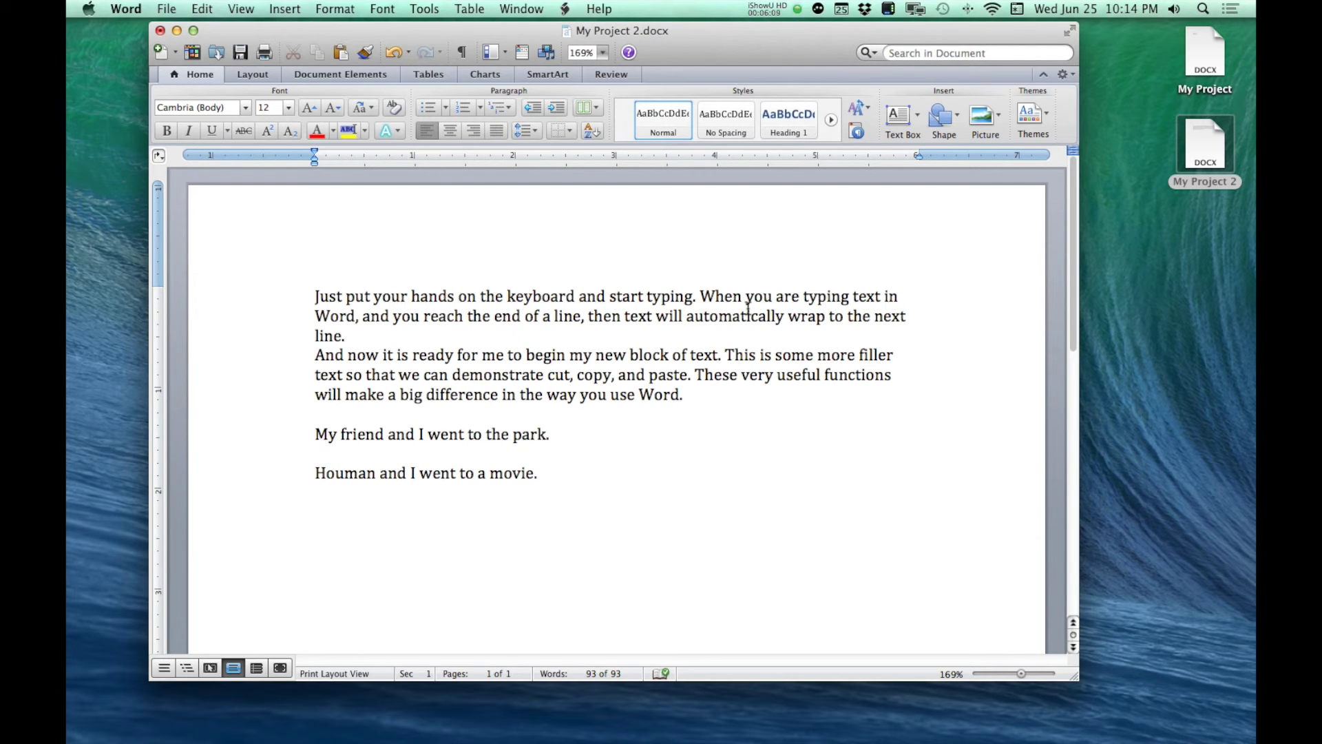
Add the sentence "We went over their." below the movie sentence, separated by a blank line
{"action": "left_click", "coordinate": [576, 493]}
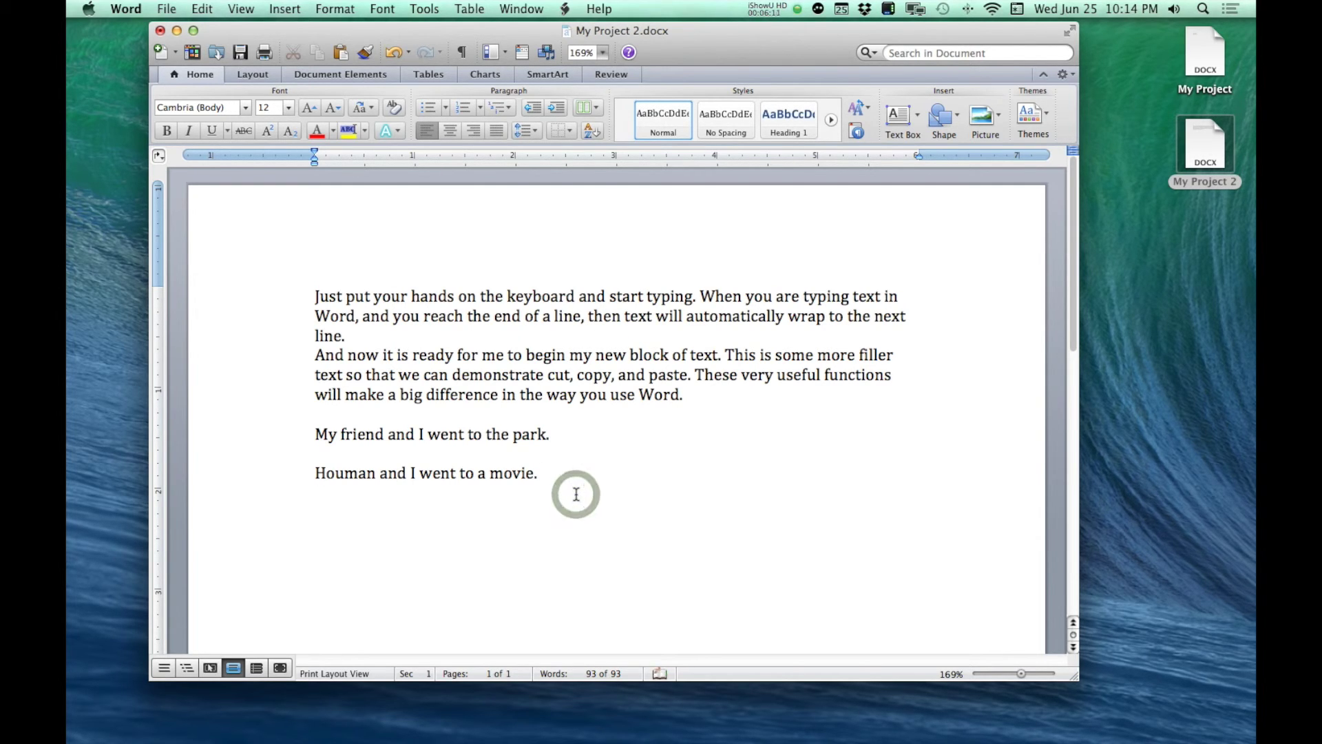
{"action": "key", "text": "Return"}
{"action": "key", "text": "Return"}
{"action": "type", "text": "We went over their."}
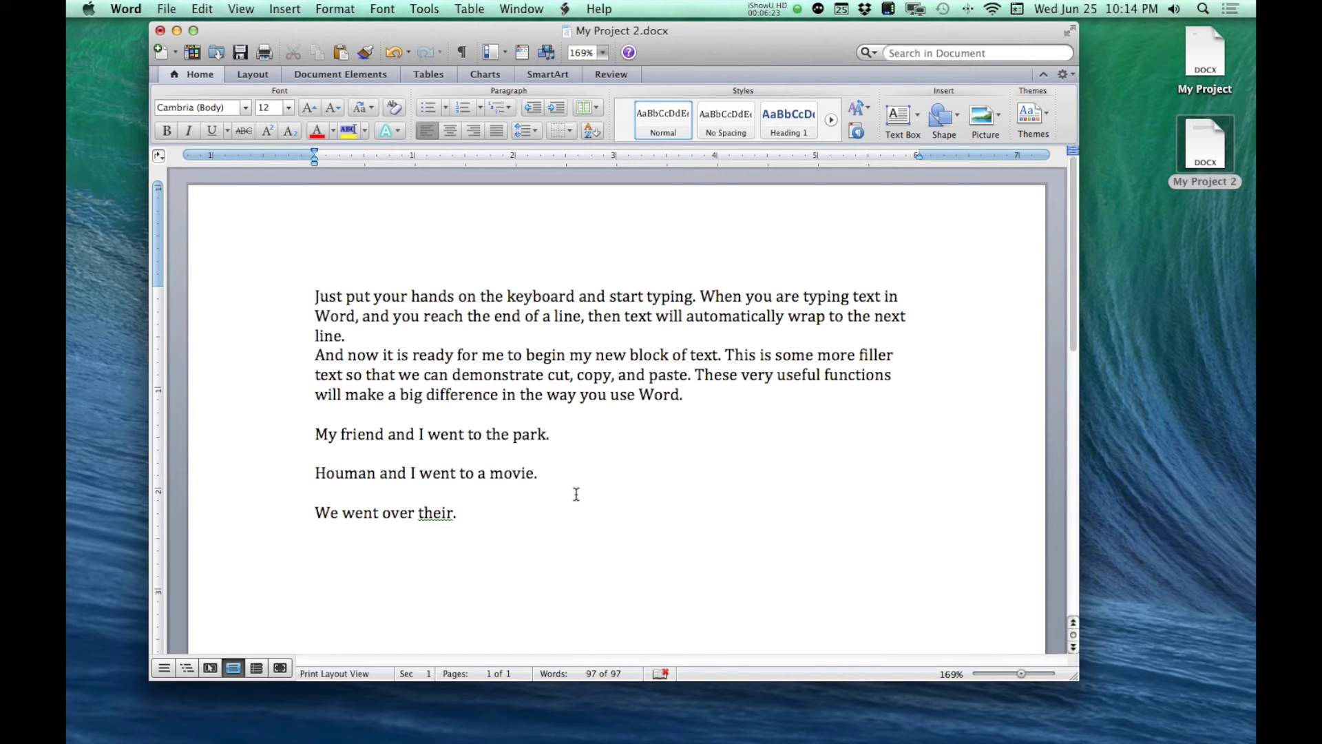
Reword the last sentence to "We saw you at the part." and start a new paragraph below it
{"action": "key", "text": "BackSpace"}
{"action": "key", "text": "BackSpace"}
{"action": "key", "text": "BackSpace"}
{"action": "key", "text": "BackSpace"}
{"action": "key", "text": "BackSpace"}
{"action": "key", "text": "BackSpace"}
{"action": "key", "text": "BackSpace"}
{"action": "key", "text": "BackSpace"}
{"action": "key", "text": "BackSpace"}
{"action": "key", "text": "BackSpace"}
{"action": "key", "text": "BackSpace"}
{"action": "key", "text": "BackSpace"}
{"action": "key", "text": "BackSpace"}
{"action": "key", "text": "BackSpace"}
{"action": "key", "text": "BackSpace"}
{"action": "key", "text": "BackSpace"}
{"action": "type", "text": "saw you at the part"}
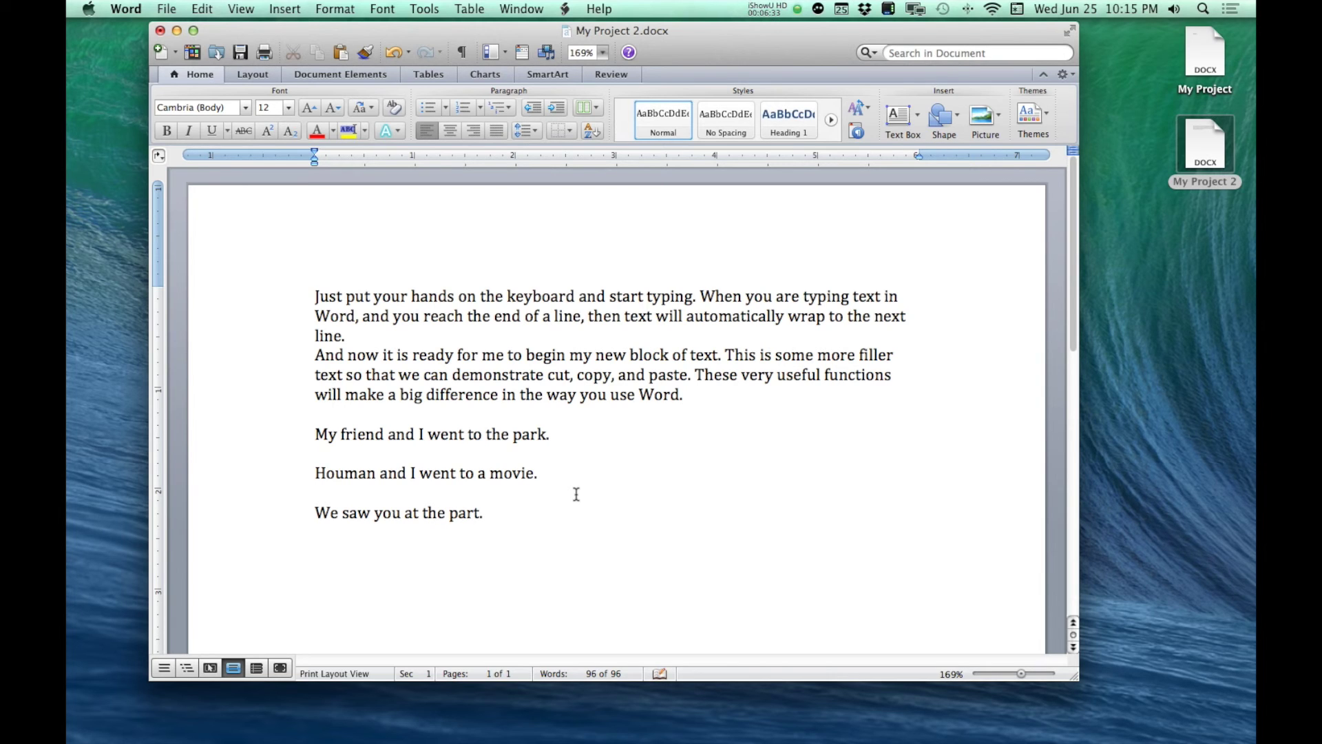
{"action": "type", "text": "."}
{"action": "key", "text": "Return"}
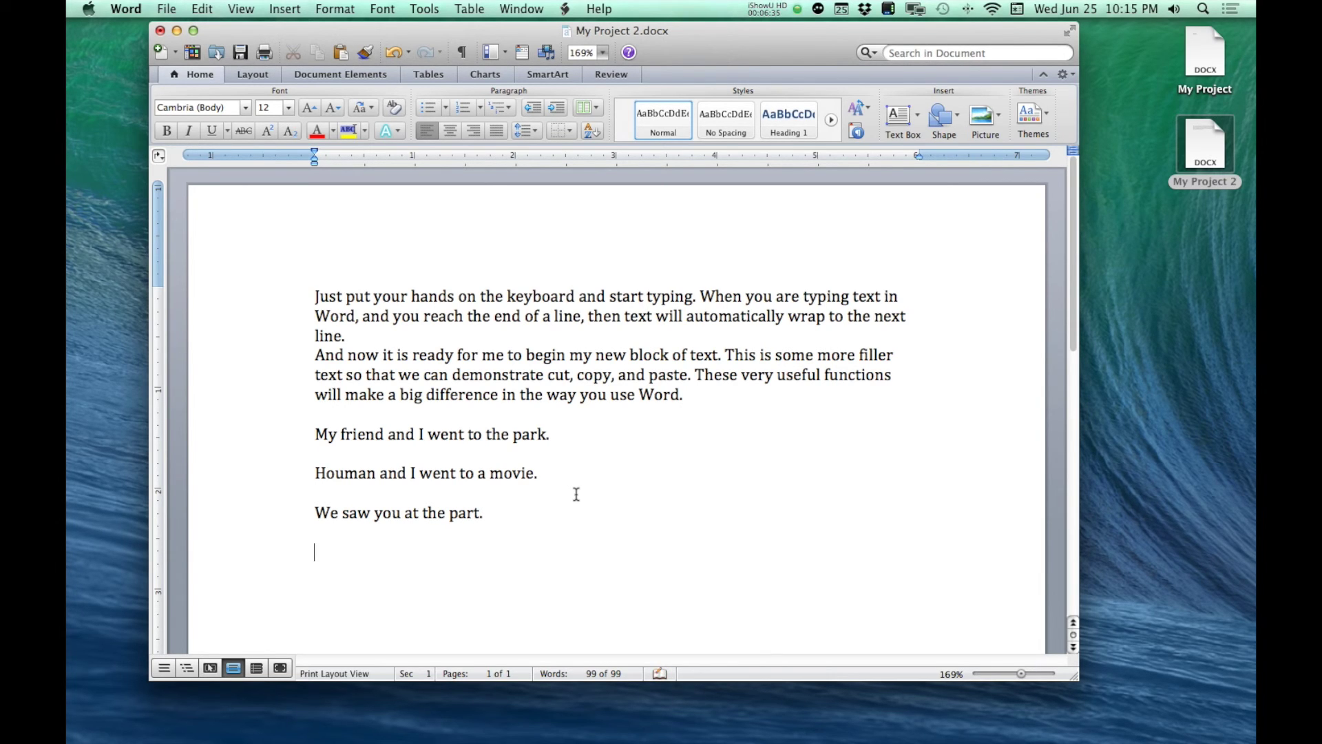